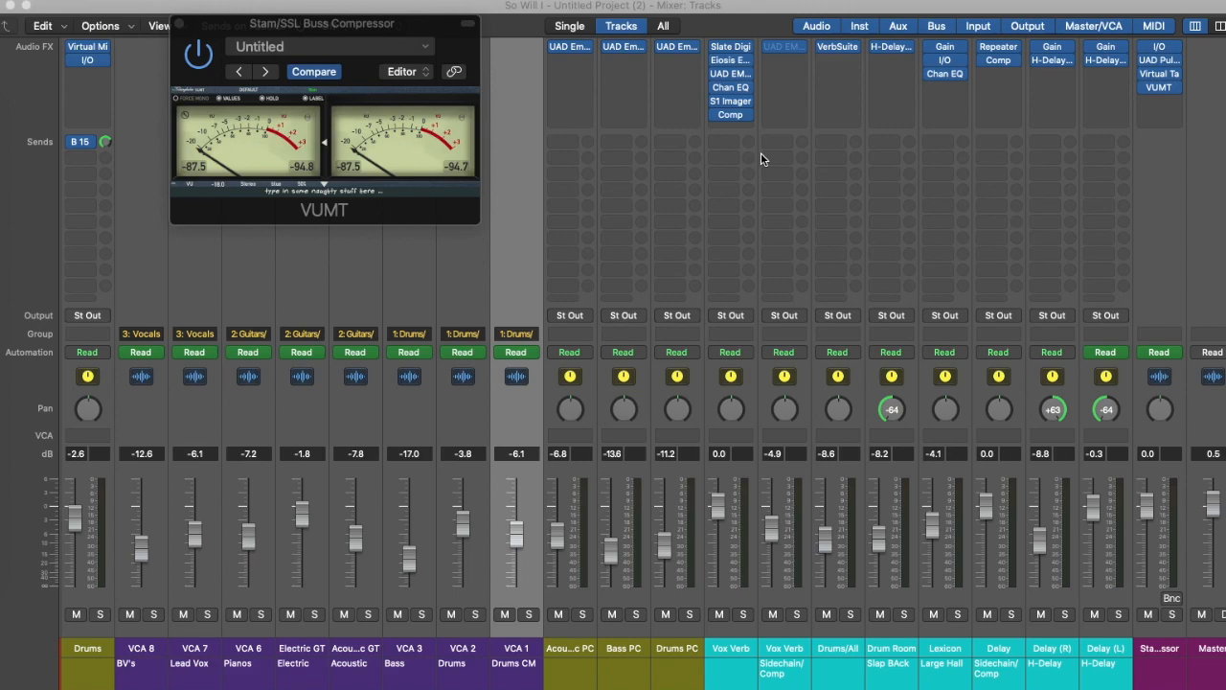
# Step: Survey the mixer from the OLD TRACKS channel to the Drums bus, then examine the input and EQ rows of the first channels
pyautogui.hscroll(-10, 602, 448)
pyautogui.hscroll(-15, 602, 453)
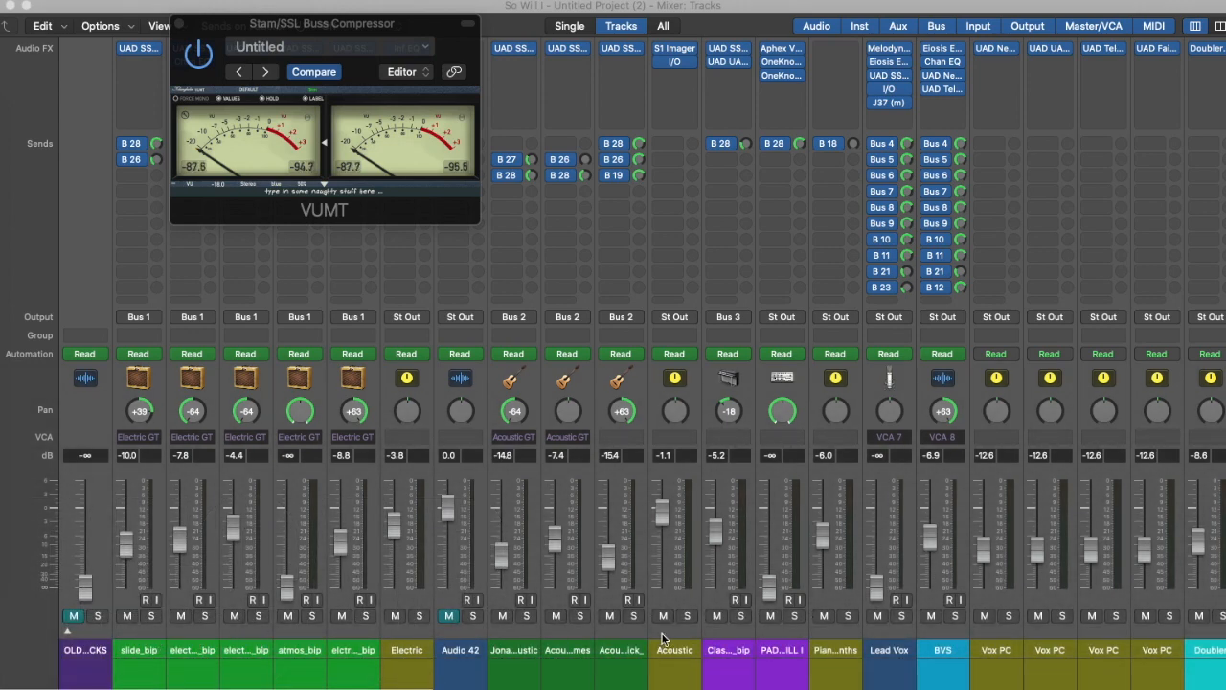
pyautogui.hscroll(3, 671, 636)
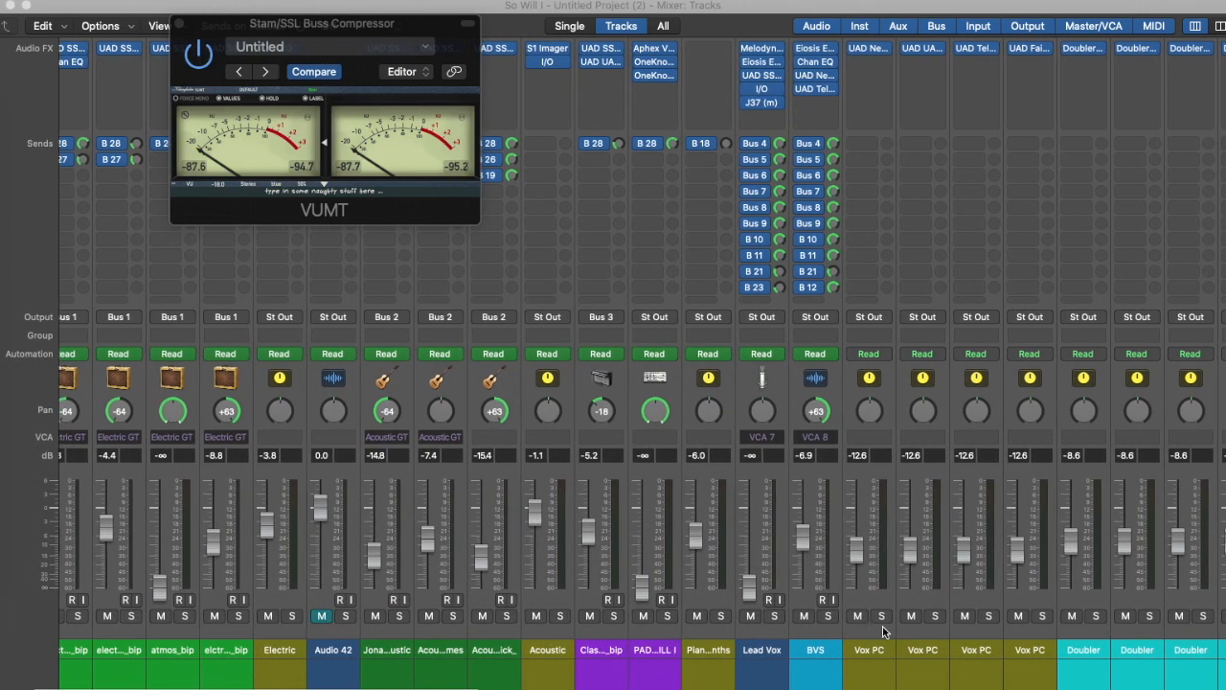
pyautogui.hscroll(6, 872, 632)
pyautogui.hscroll(12, 876, 619)
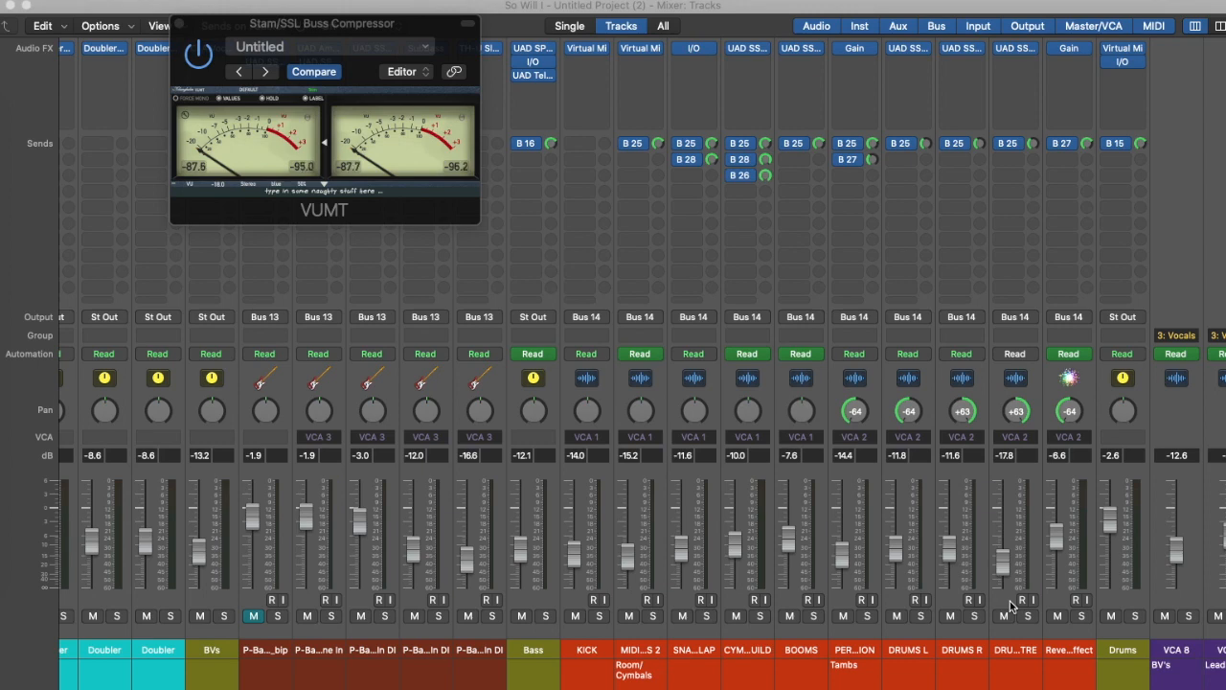
pyautogui.hscroll(-15, 1011, 606)
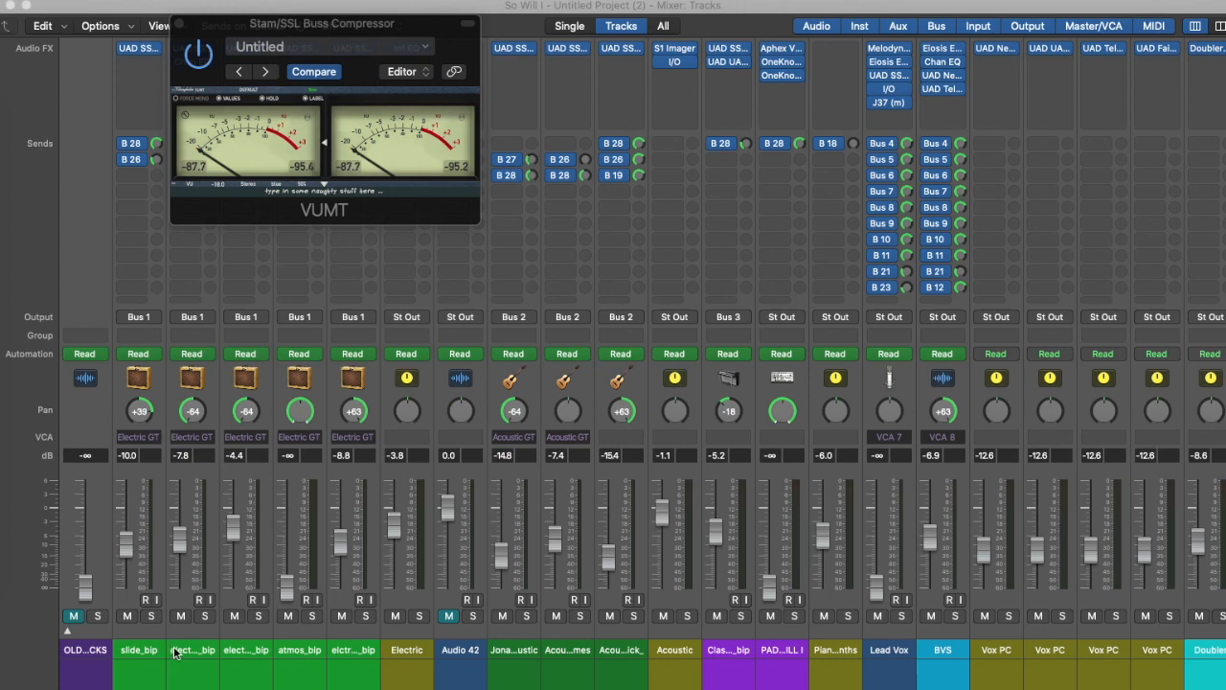
pyautogui.scroll(2, 168, 653)
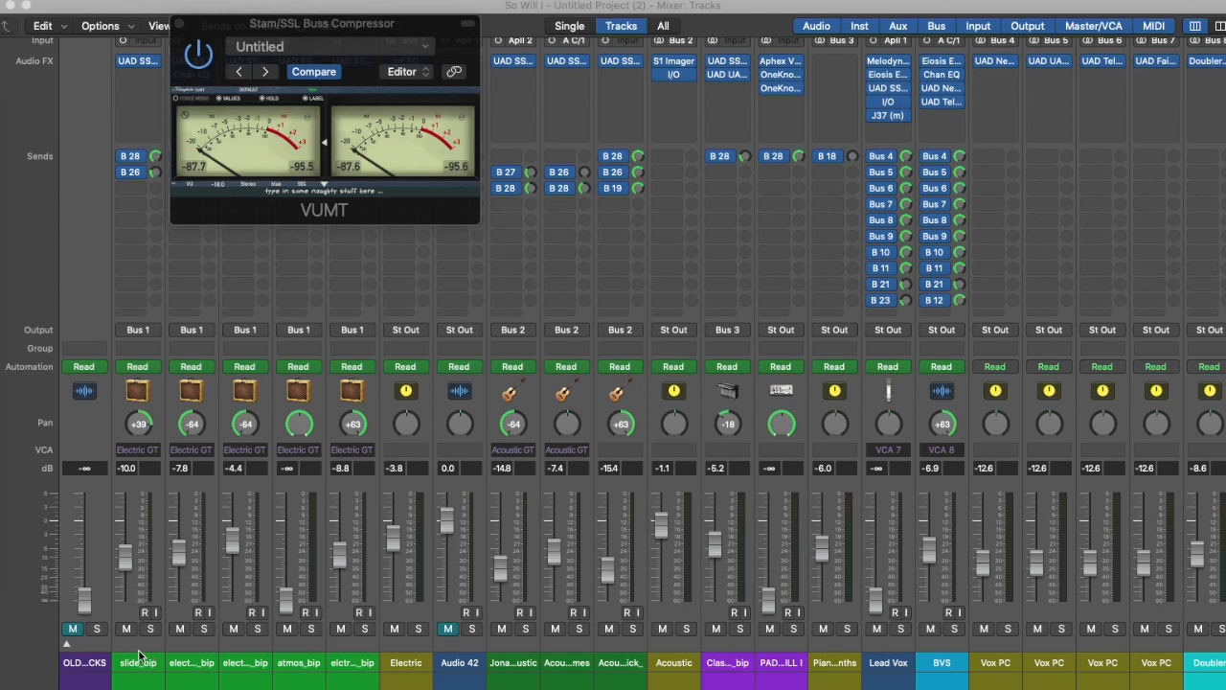
pyautogui.scroll(5, 448, 554)
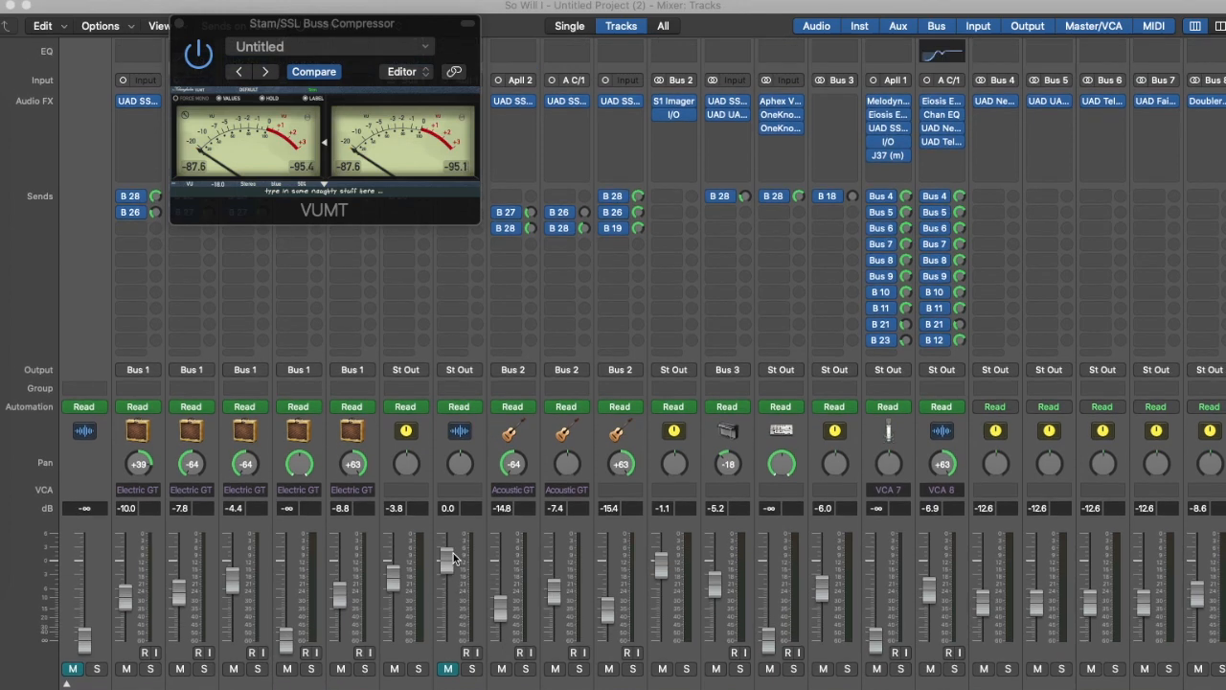
pyautogui.scroll(-6, 419, 584)
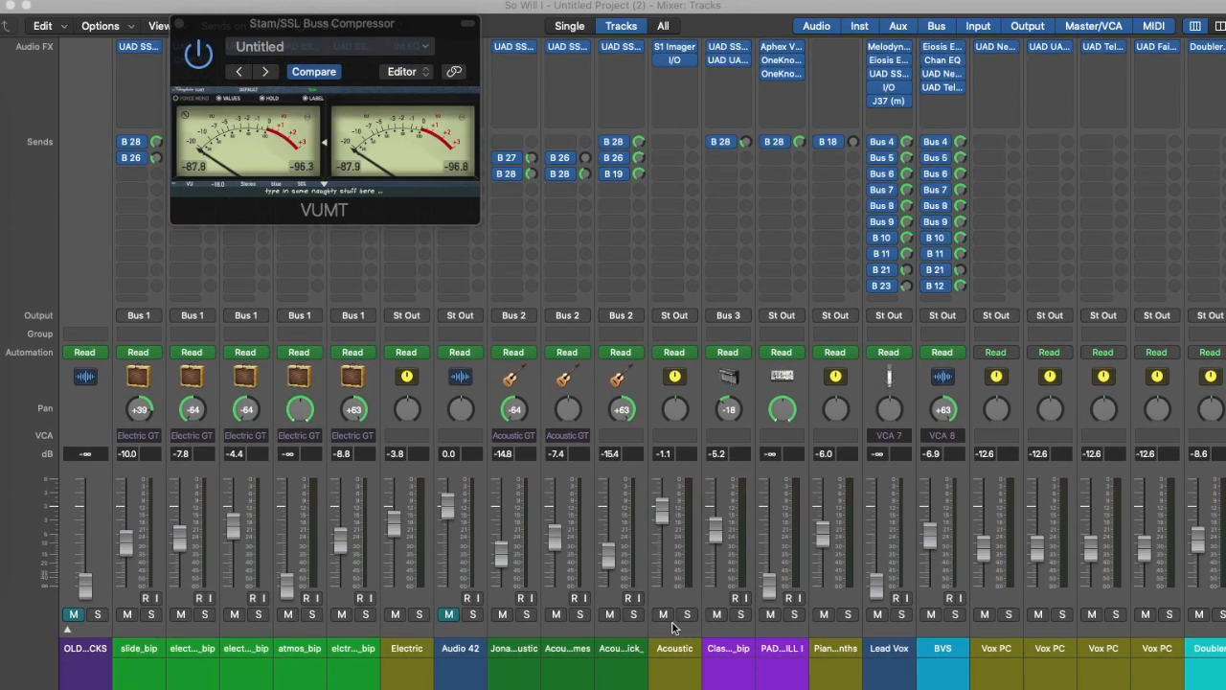
# Step: Examine the channel order from the acoustic guitars through vocals, parallel compression, doublers, bass and drums to the VCA faders
pyautogui.hscroll(3, 676, 637)
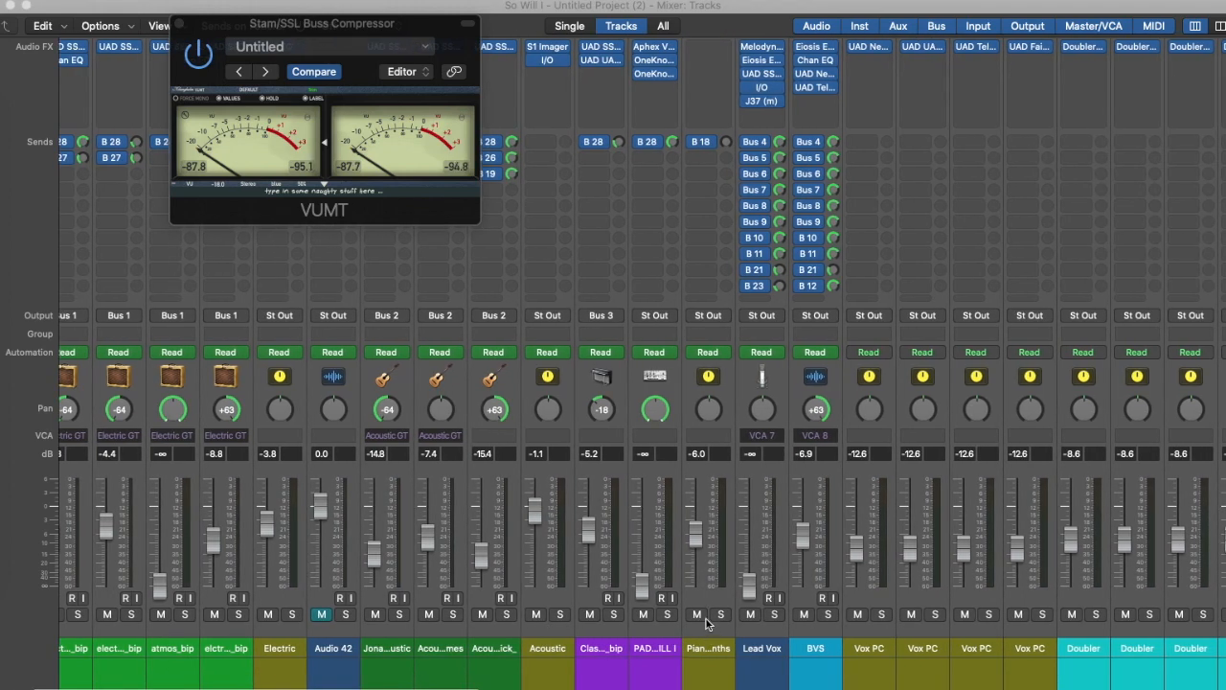
pyautogui.hscroll(4, 639, 631)
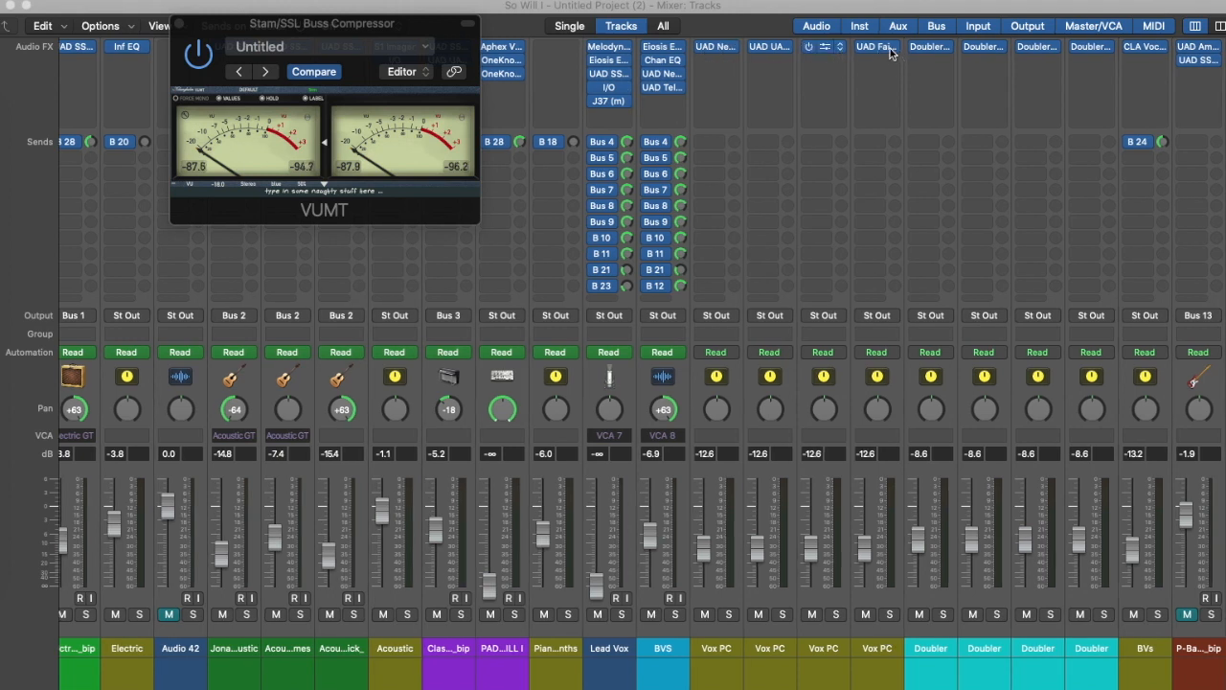
pyautogui.hscroll(3, 789, 342)
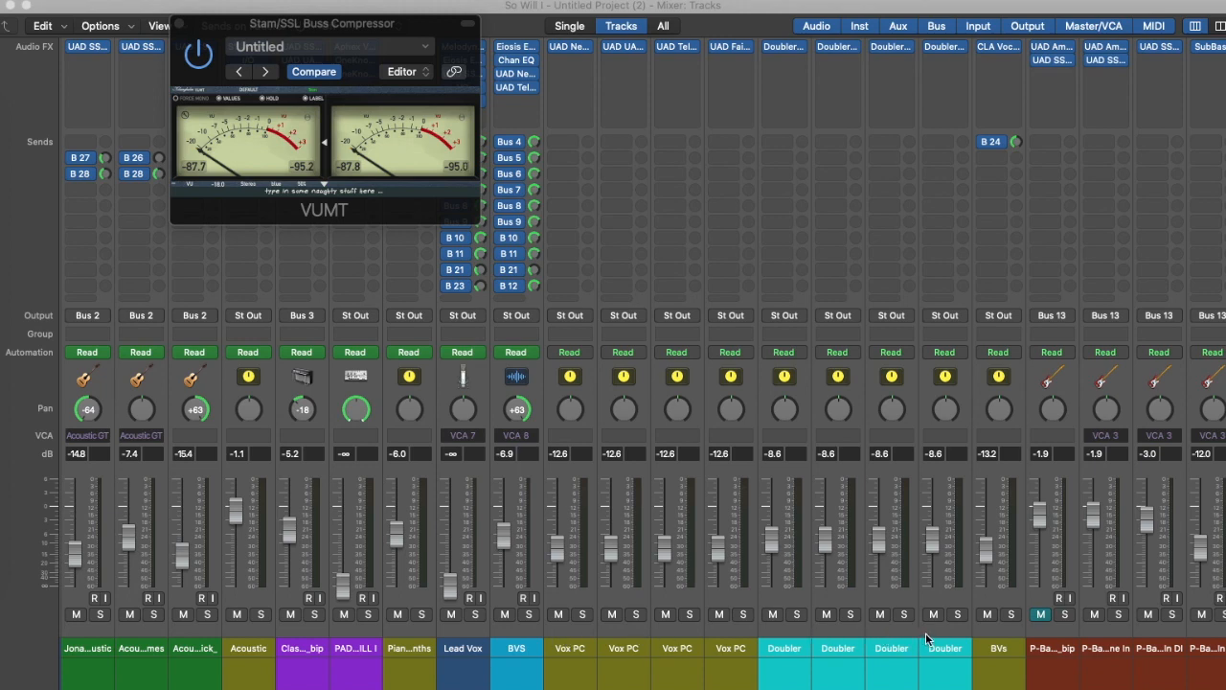
pyautogui.hscroll(7, 927, 632)
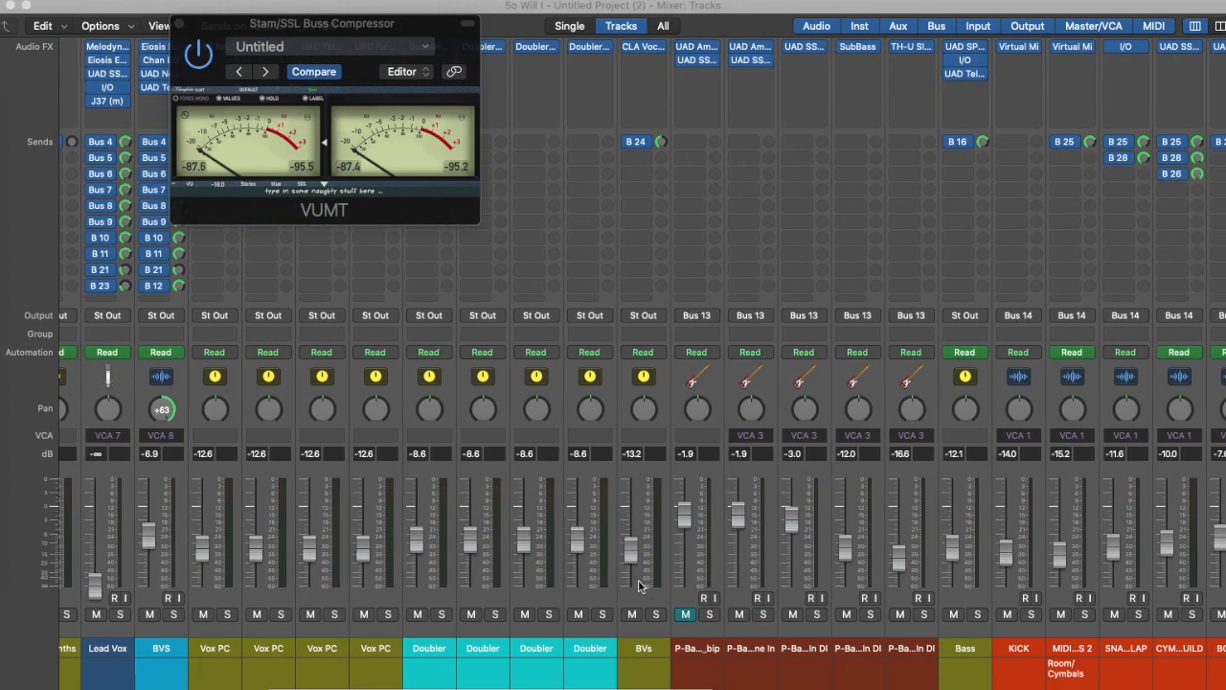
pyautogui.hscroll(2, 753, 556)
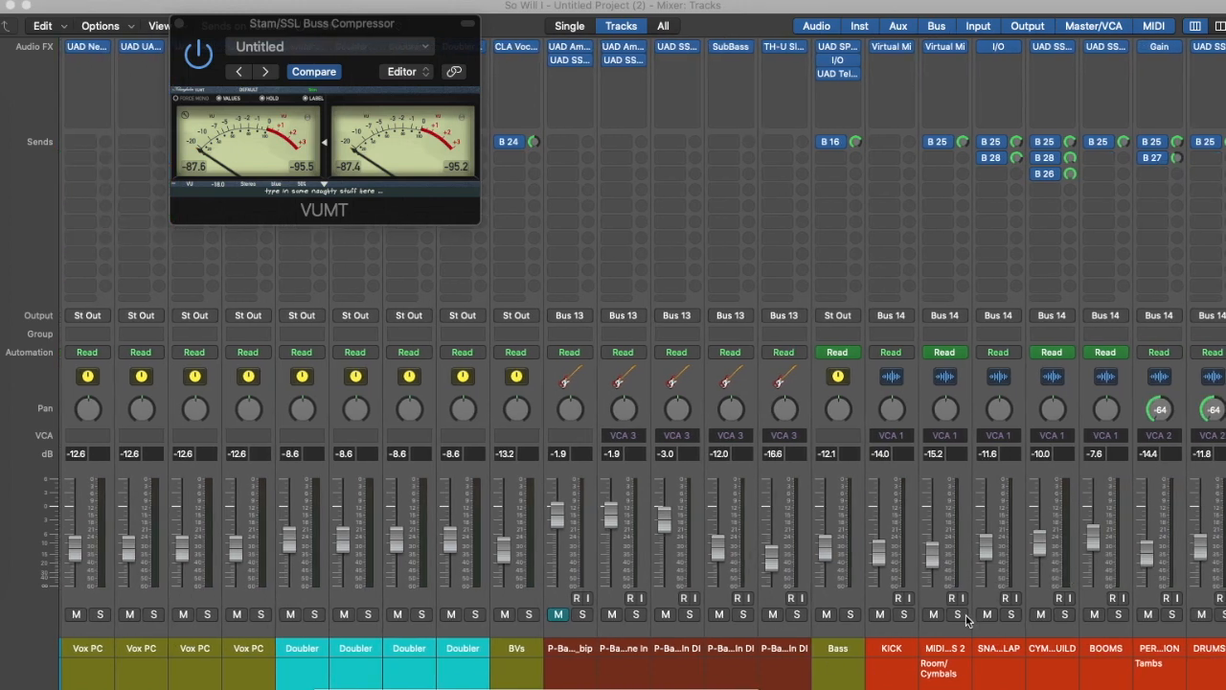
pyautogui.hscroll(6, 962, 623)
pyautogui.hscroll(6, 962, 623)
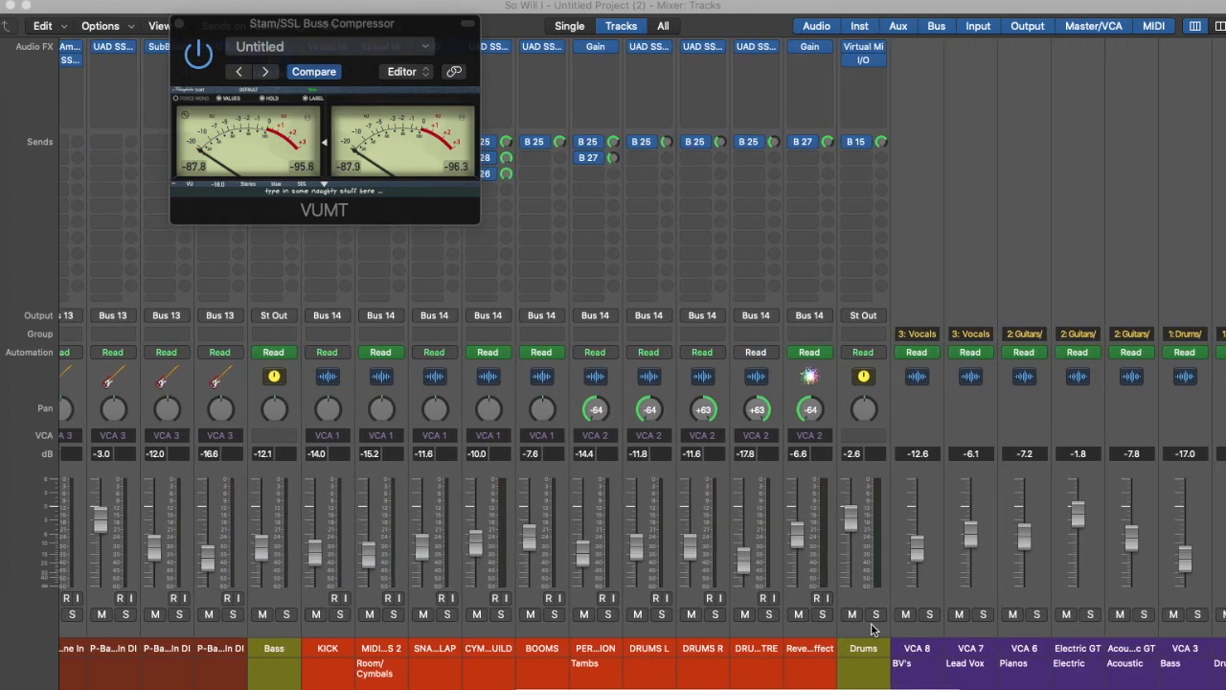
pyautogui.hscroll(4, 918, 615)
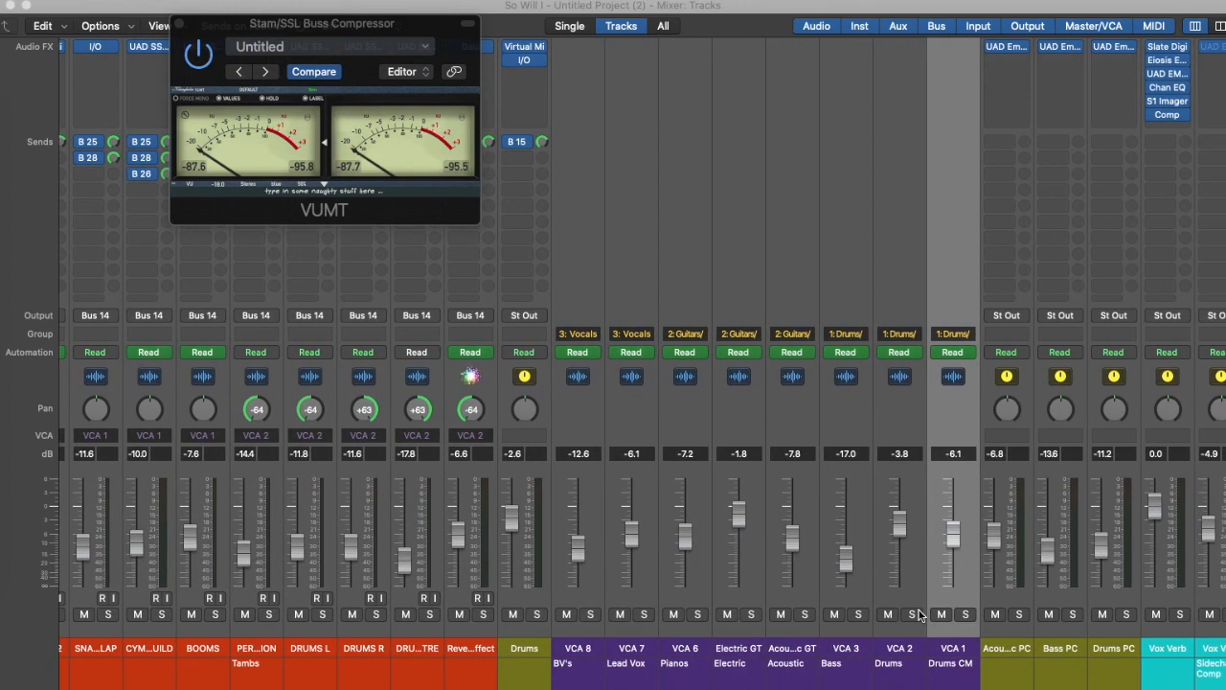
pyautogui.hscroll(2, 918, 614)
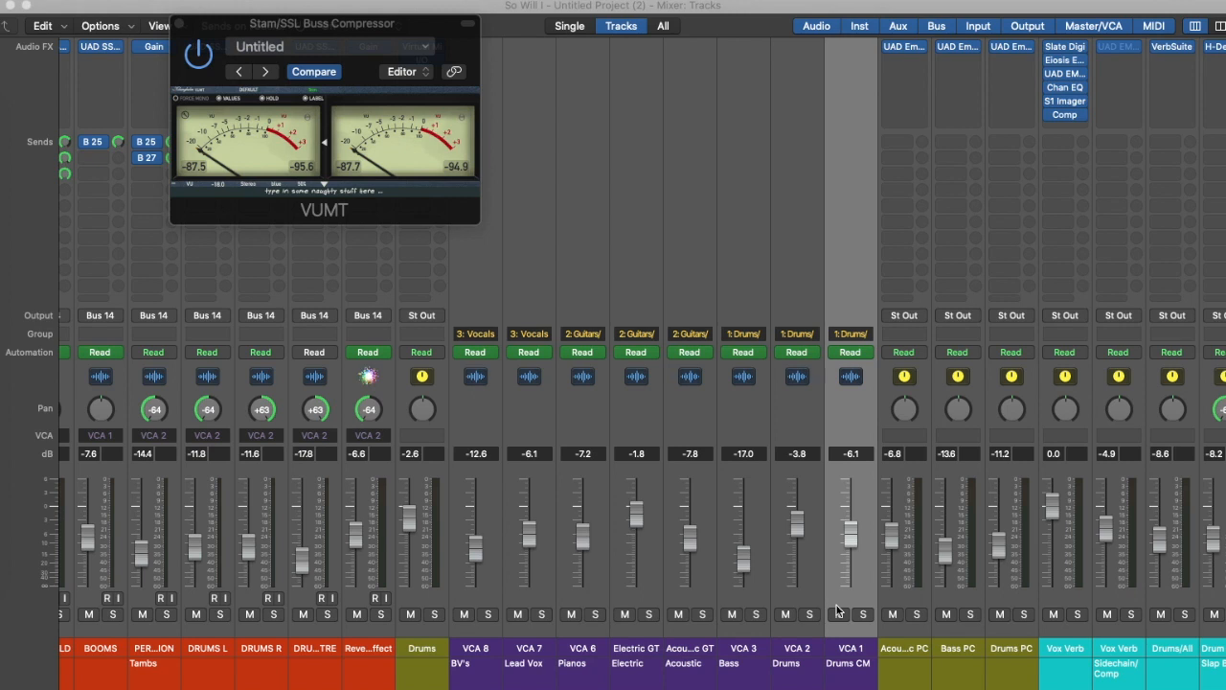
# Step: In a mixer view limited to output and master/VCA channels, mute VCA 7 Lead Vox and VCA 8 BV's and set VCA 2 Drums to -3.3 dB
pyautogui.hotkey('shift', 'x')
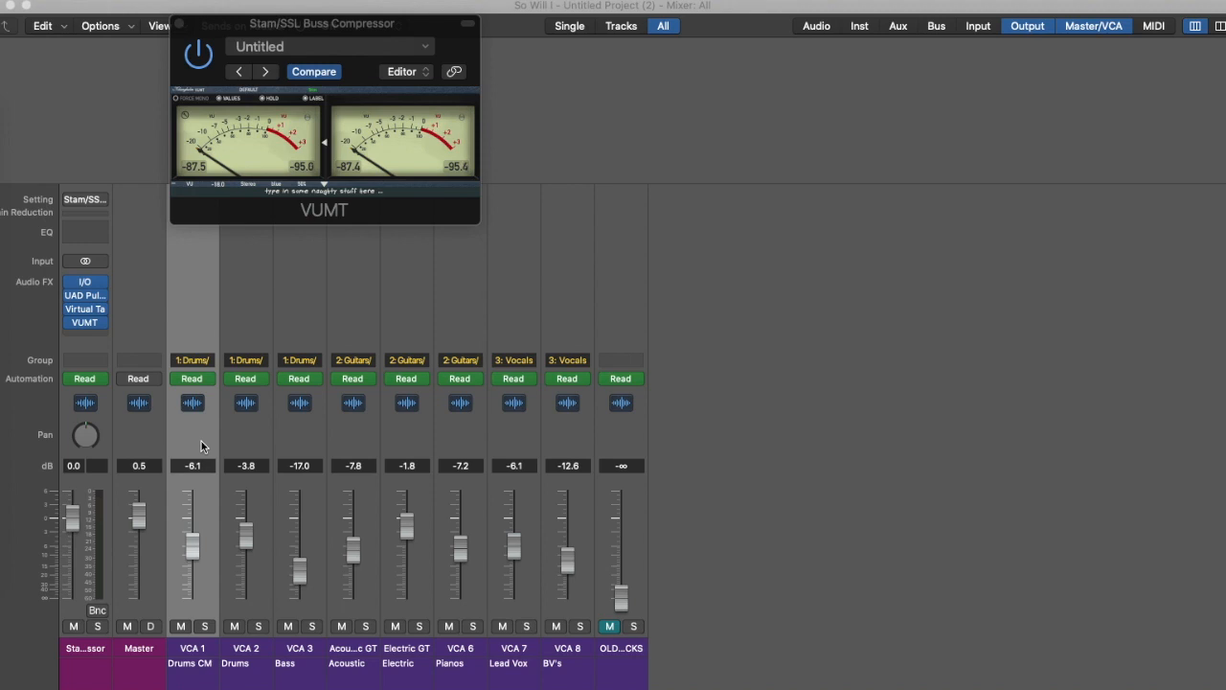
pyautogui.hotkey('ctrl', 'm')
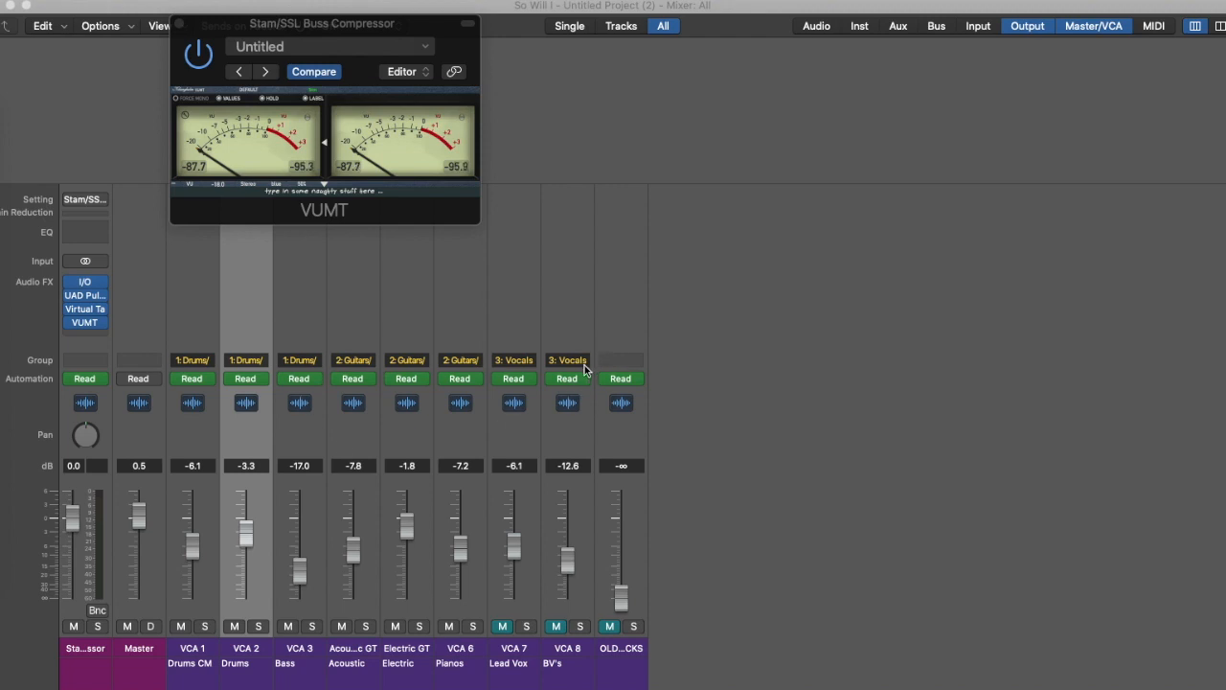
pyautogui.hotkey('shift', 'x')
# Step: Inspect the UAD Empirical Labs FATSO Sr compressor on the Acoustic PC channel, then close its window
pyautogui.hscroll(3, 895, 491)
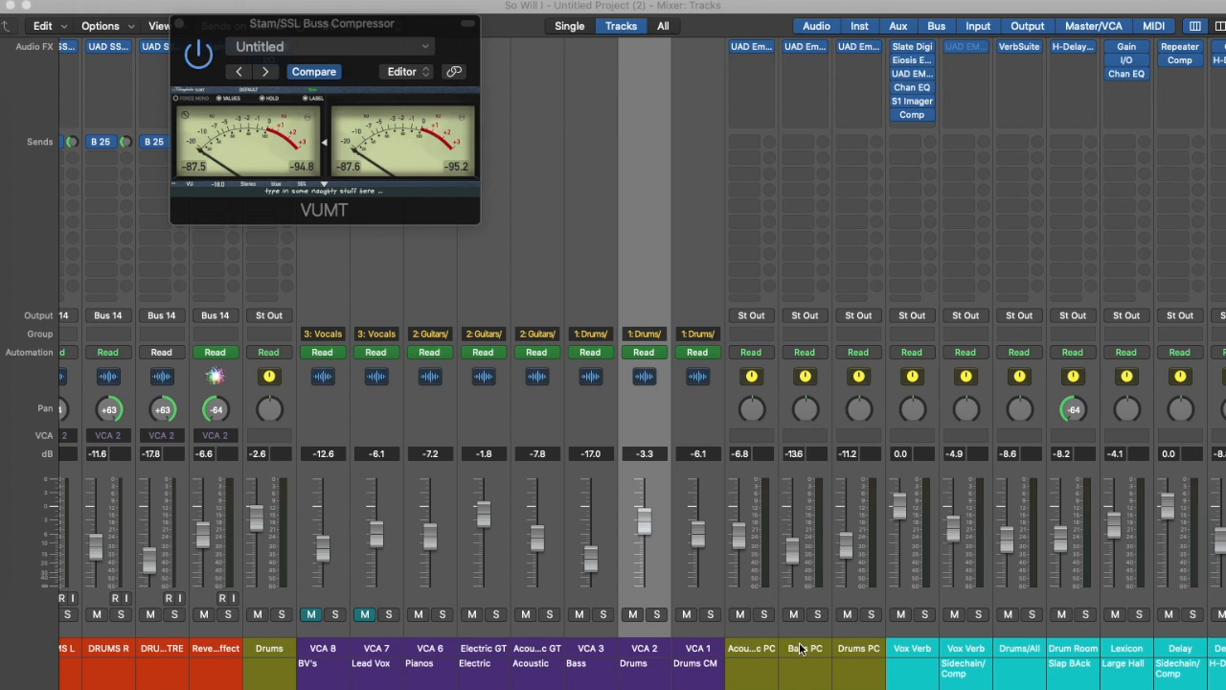
pyautogui.hscroll(1, 767, 637)
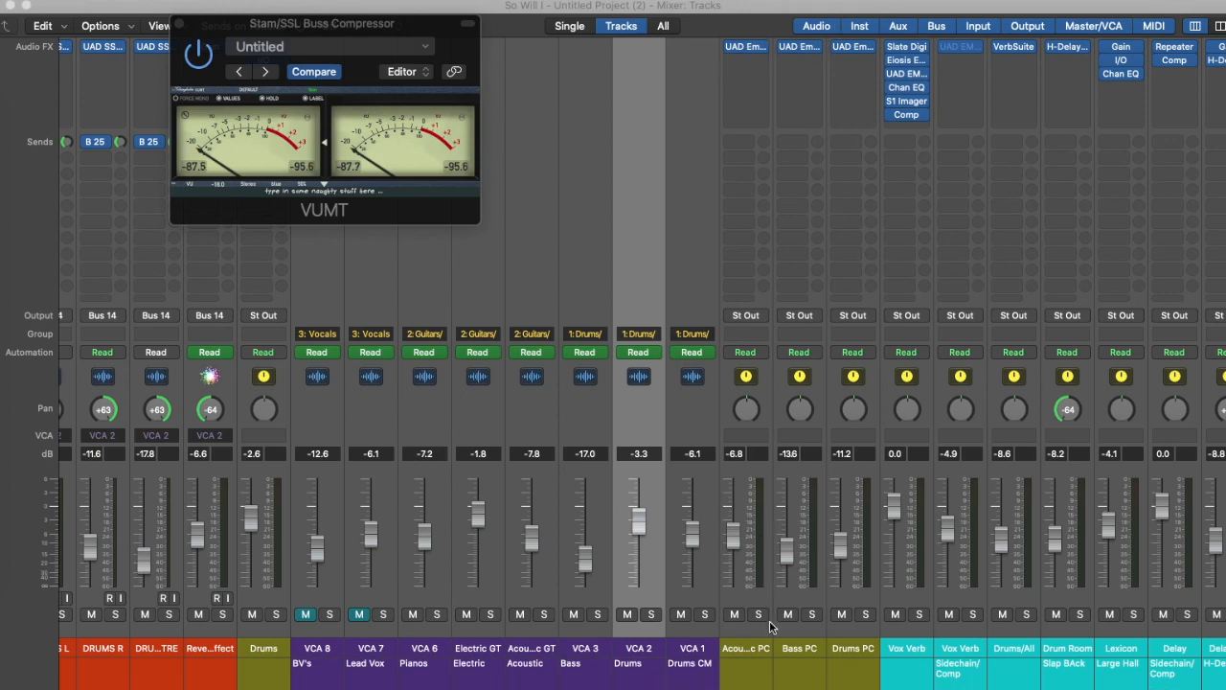
pyautogui.click(740, 49)
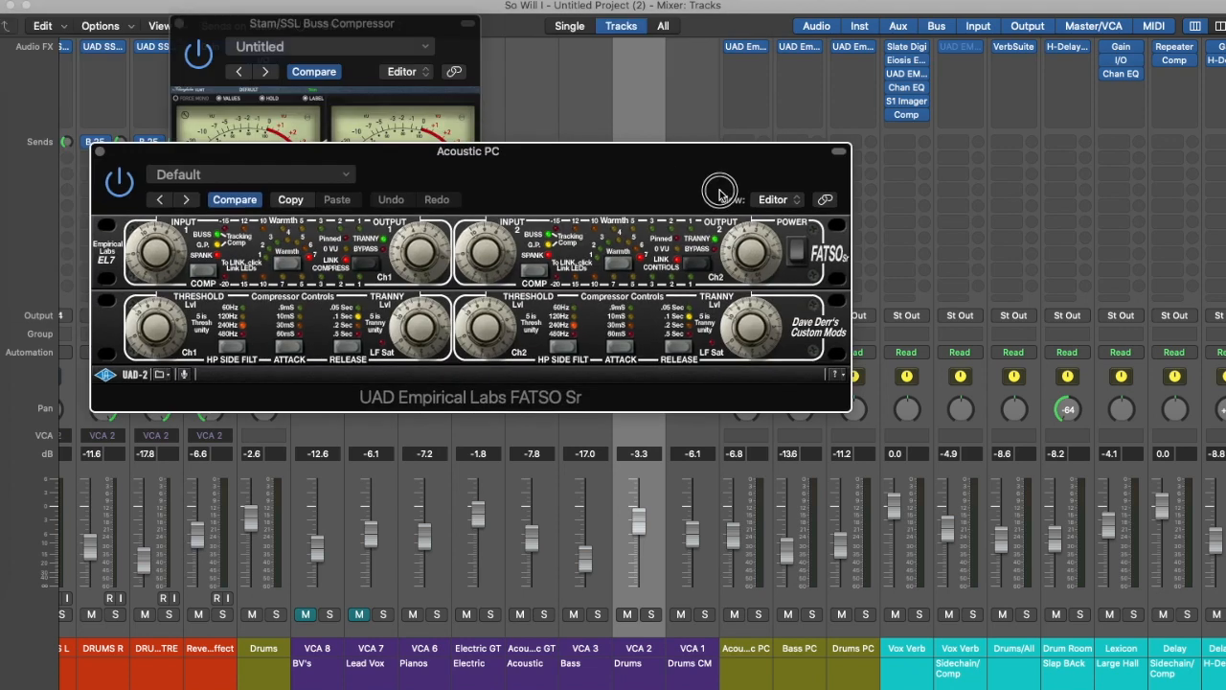
pyautogui.moveTo(719, 191); pyautogui.dragTo(907, 178)
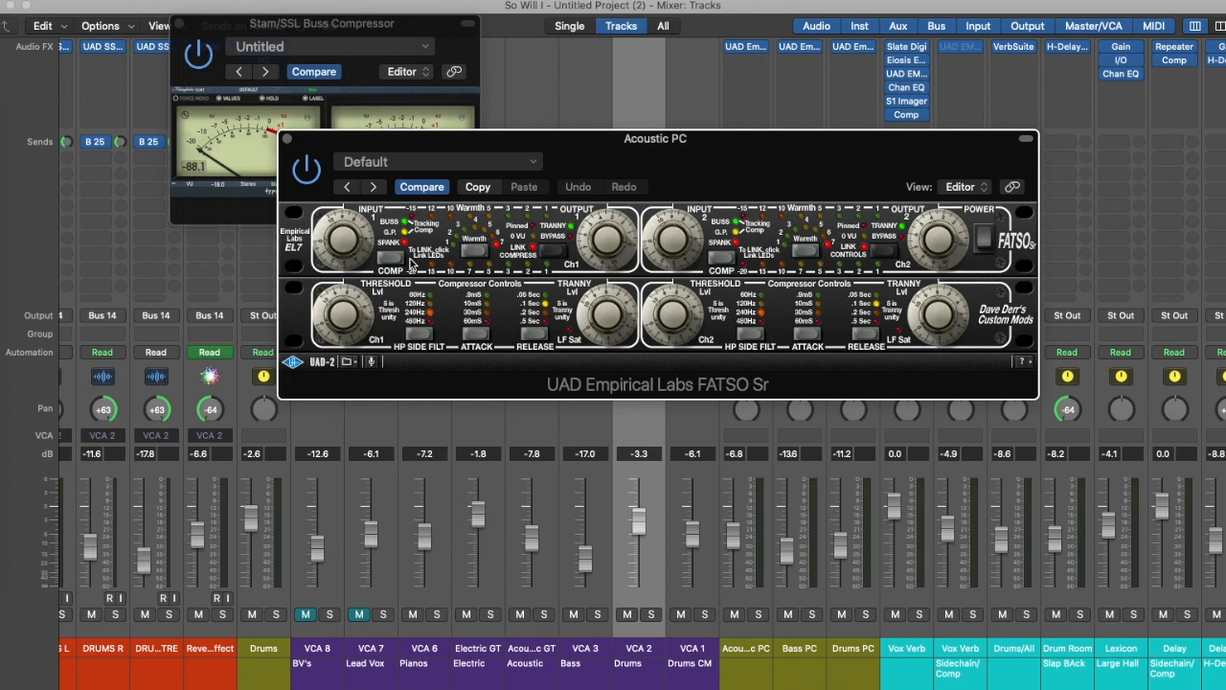
pyautogui.click(290, 144)
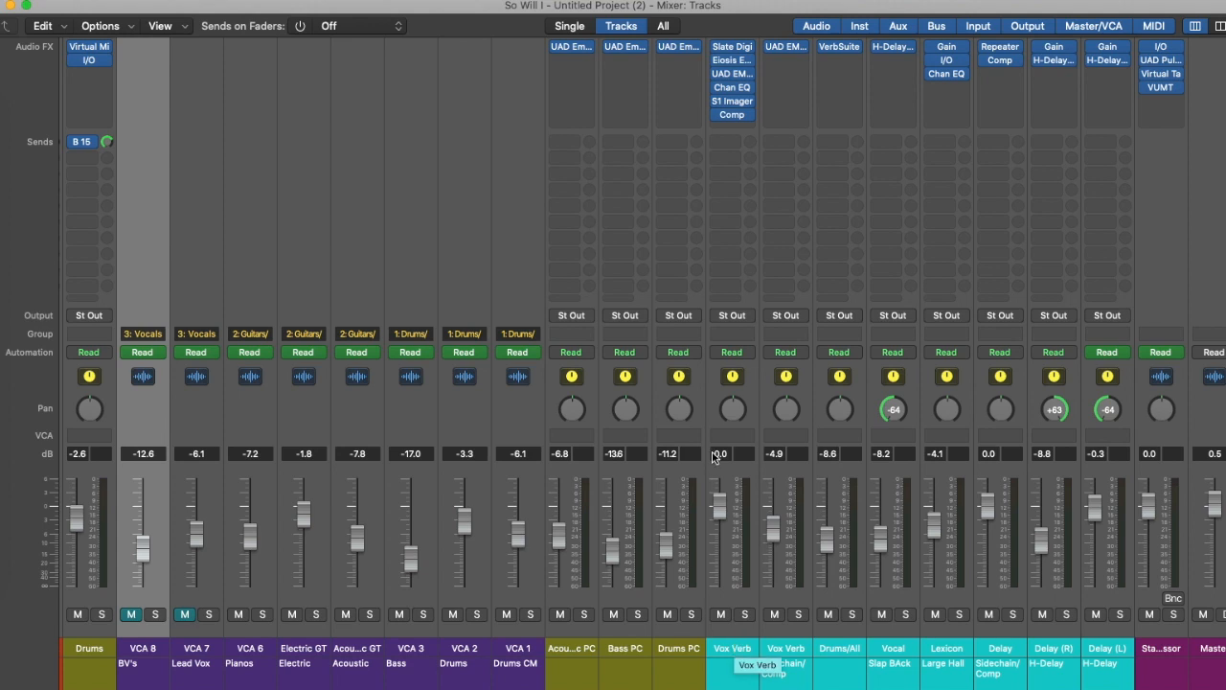
# Step: Inspect the I/O and UAD Pultec EQP-1A inserts on the Stam/SSL Buss Compressor output channel, closing each window
pyautogui.hscroll(1, 736, 158)
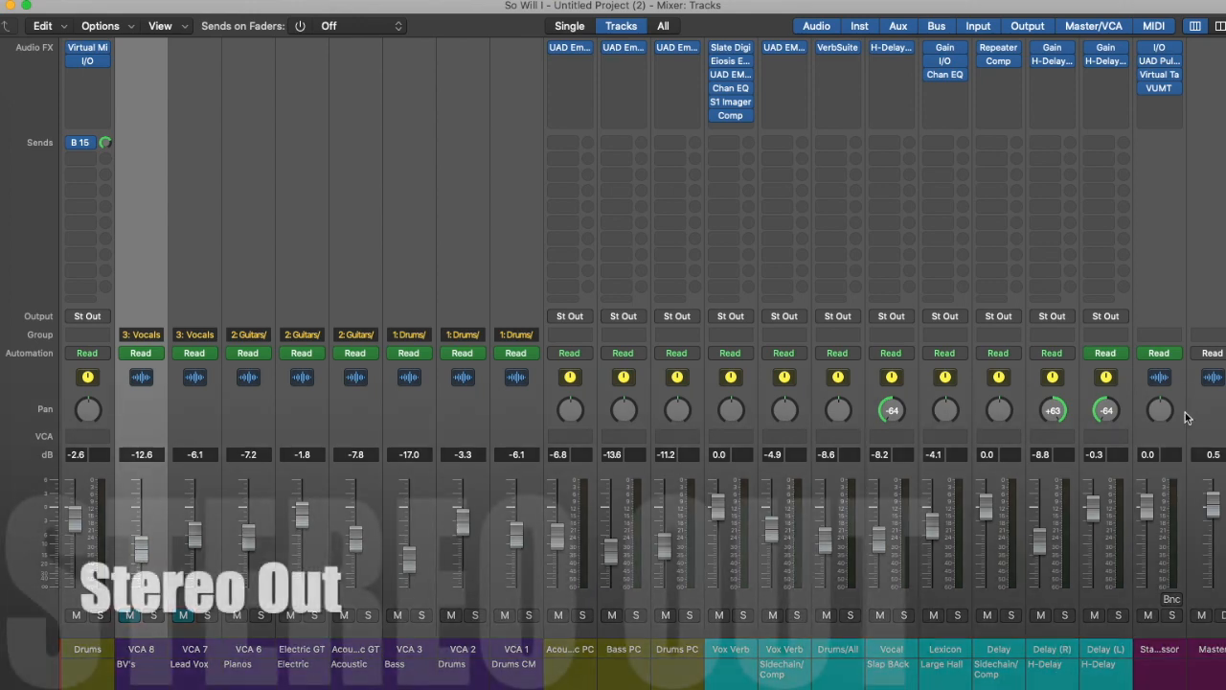
pyautogui.click(1160, 48)
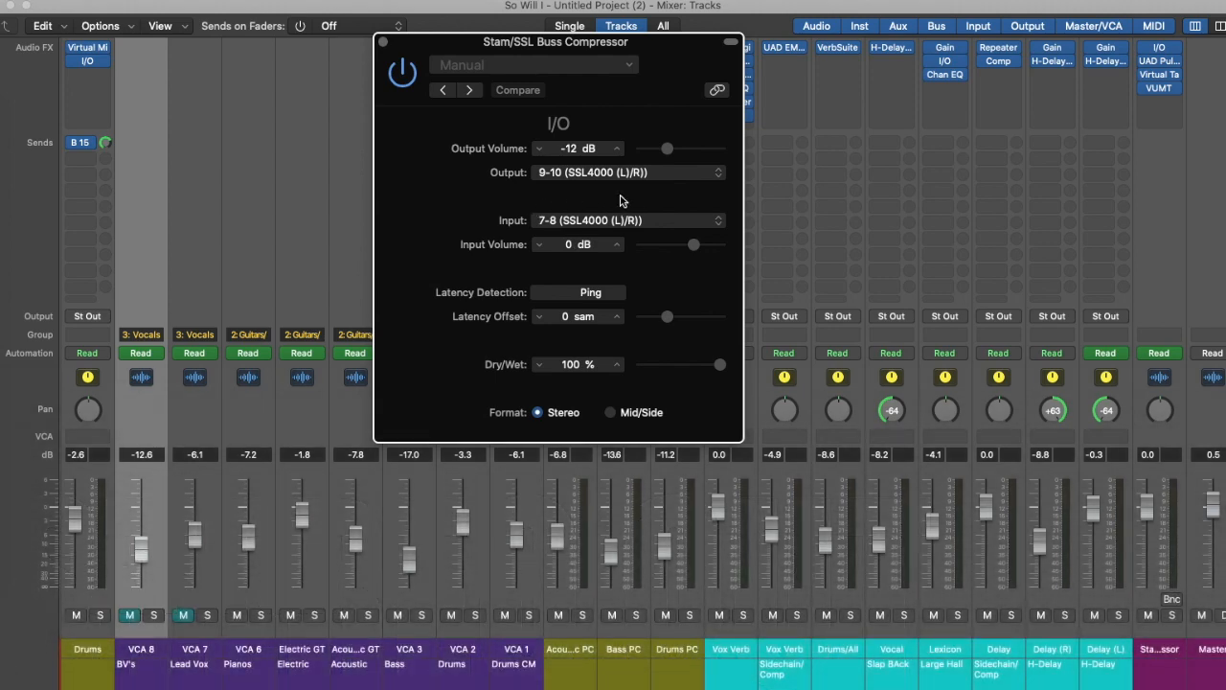
pyautogui.click(383, 43)
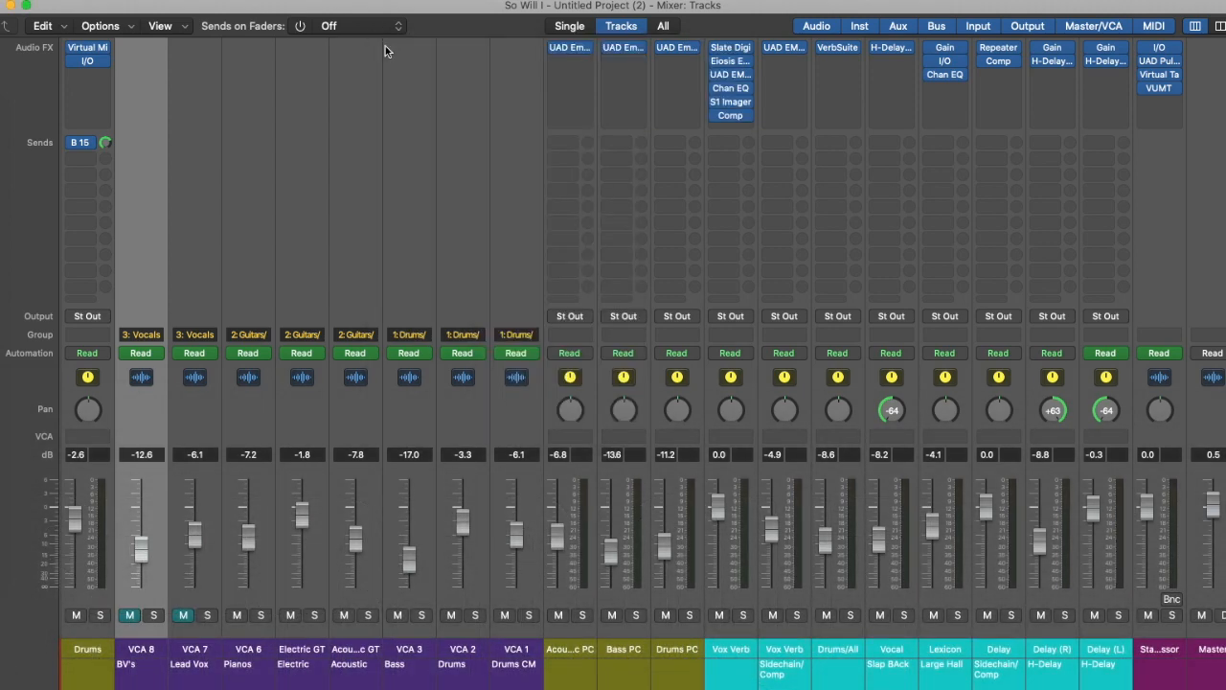
pyautogui.click(1165, 61)
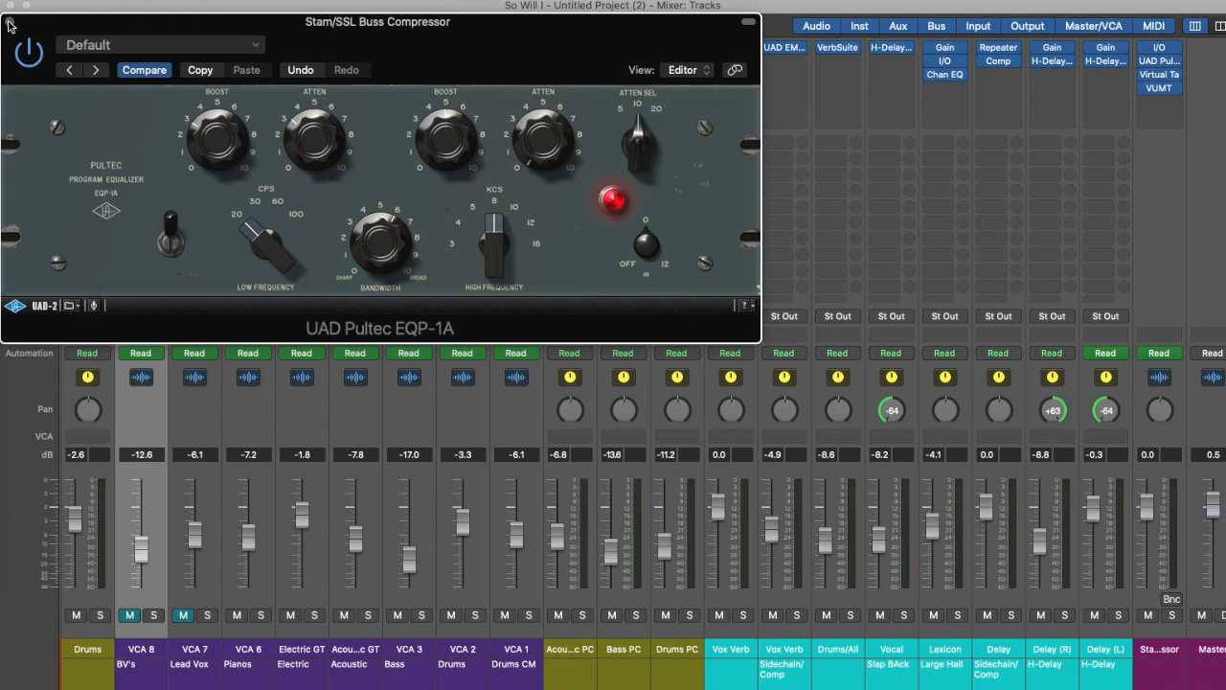
pyautogui.click(10, 21)
# Step: Inspect the Virtual Tape Machines insert on the Stam/SSL Buss Compressor channel, then open its VUMT meter
pyautogui.click(1160, 75)
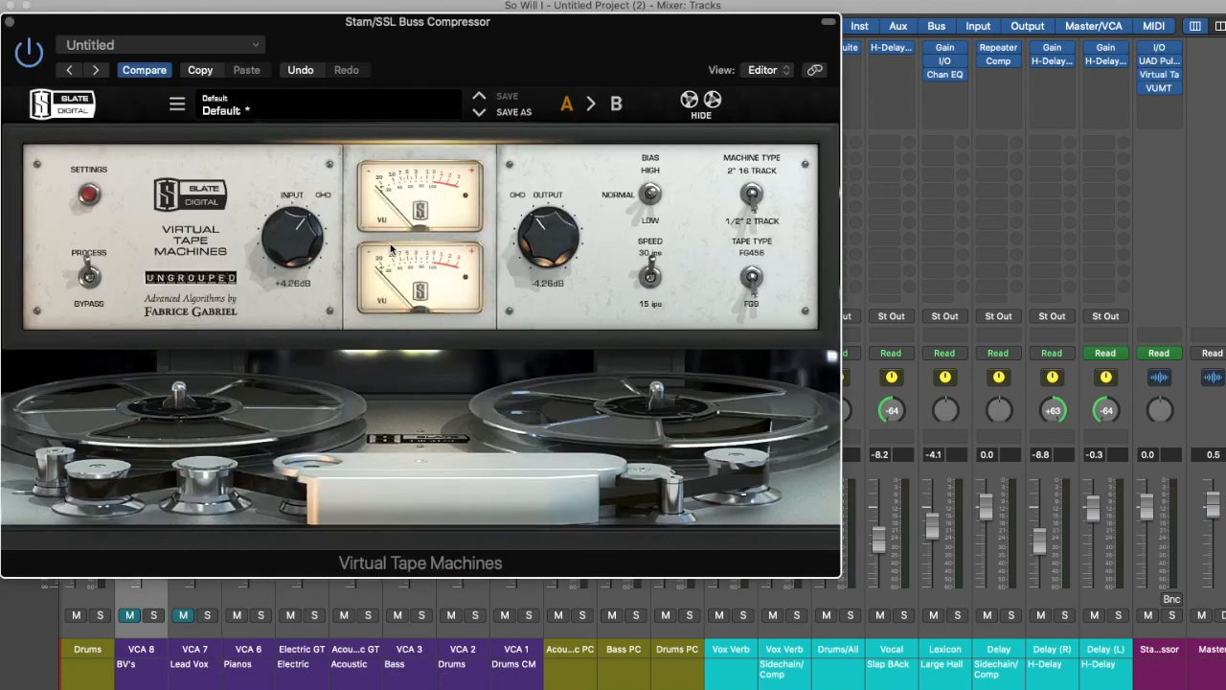
pyautogui.click(9, 21)
pyautogui.click(1160, 87)
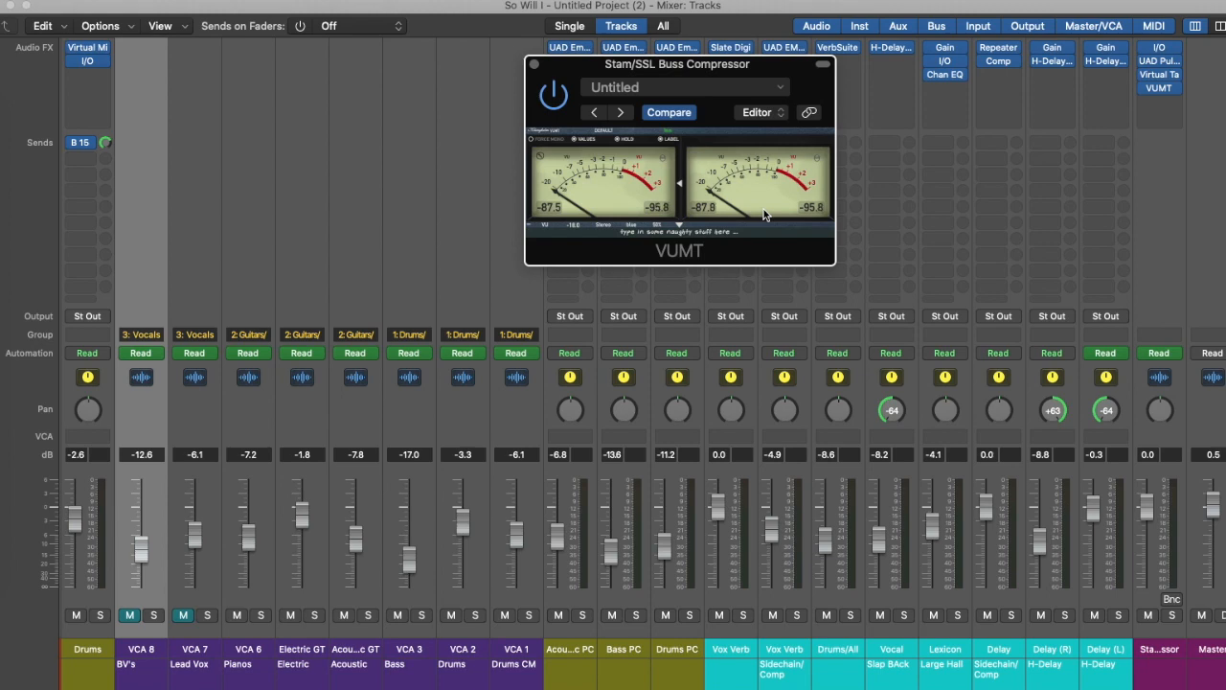
# Step: Glance at the track arrangement, then return to the mixer and review the channels from the first track through the VCAs and parallel compression auxes
pyautogui.press('1')
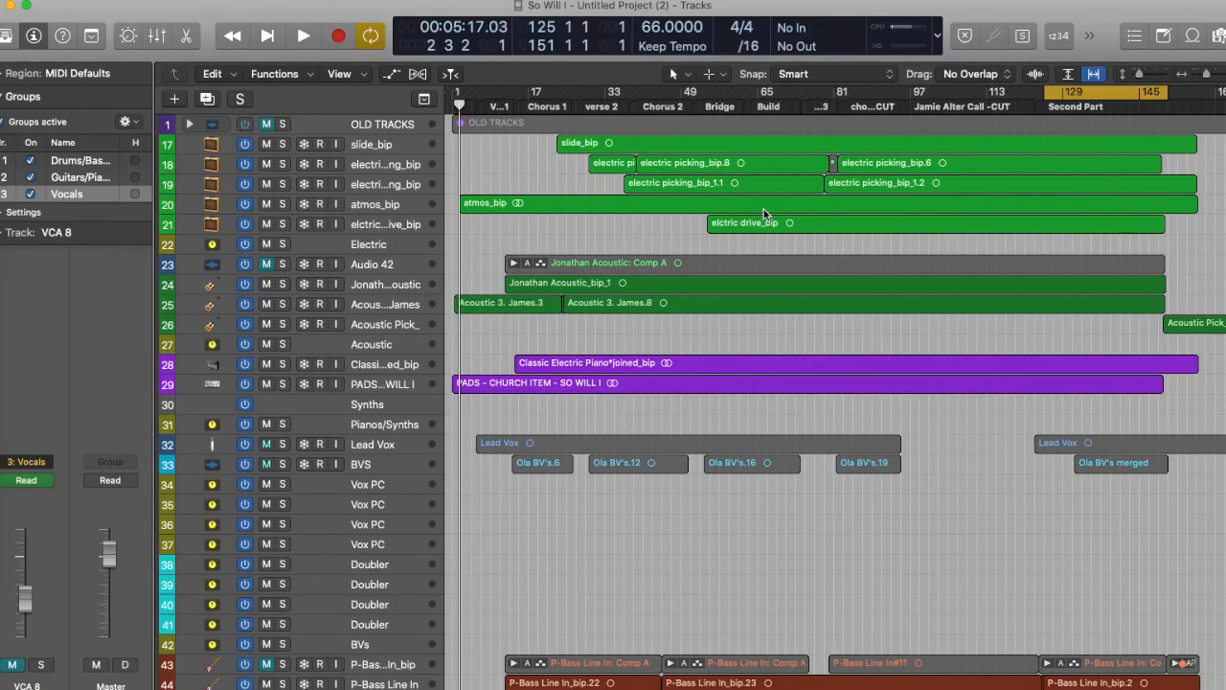
pyautogui.press('2')
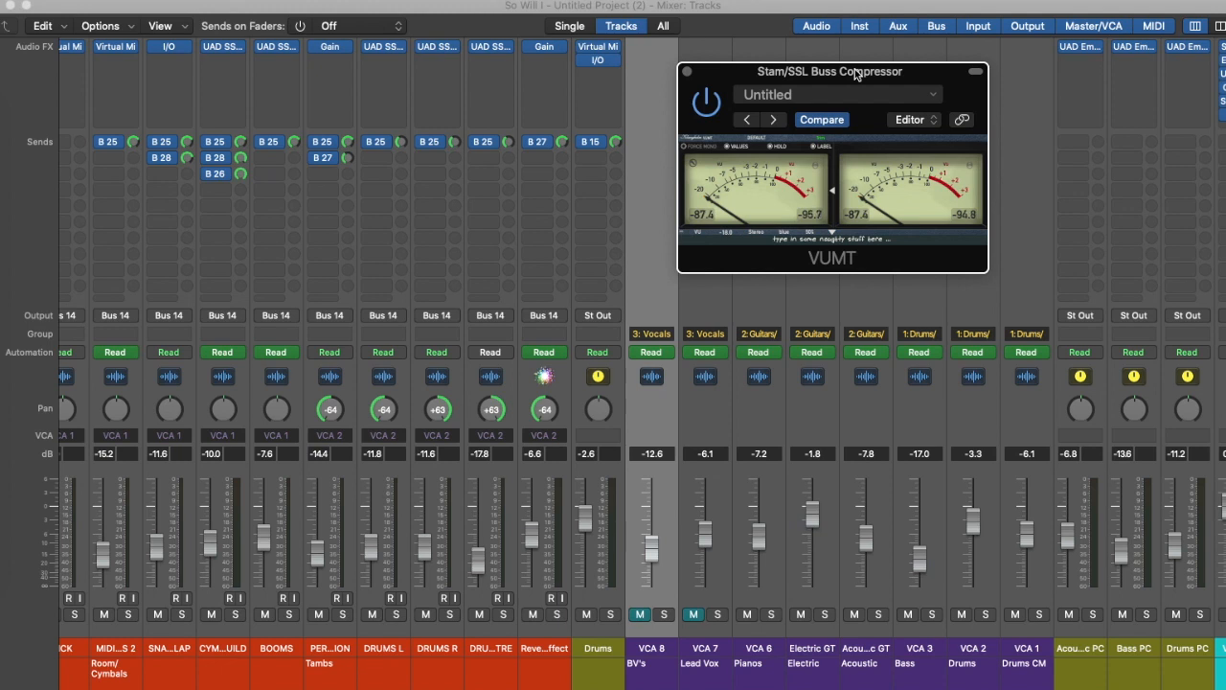
pyautogui.hscroll(-10, 247, 632)
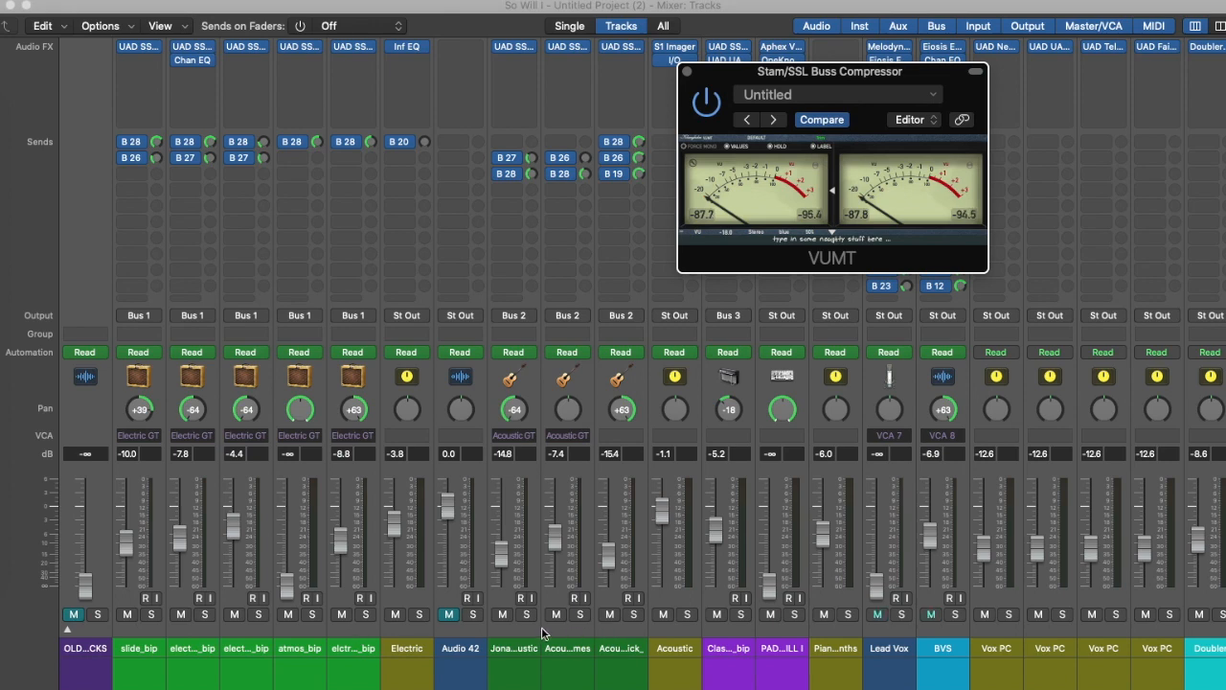
pyautogui.hscroll(3, 847, 653)
pyautogui.hscroll(1, 834, 642)
pyautogui.hscroll(5, 741, 624)
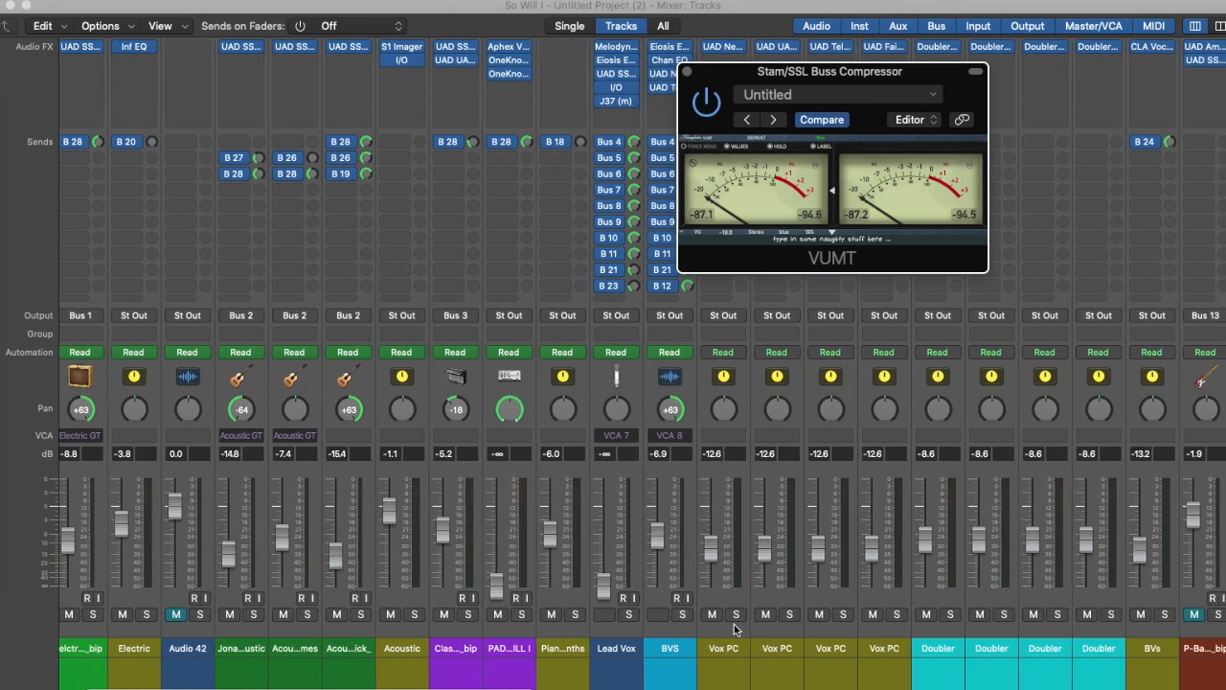
pyautogui.hscroll(8, 910, 632)
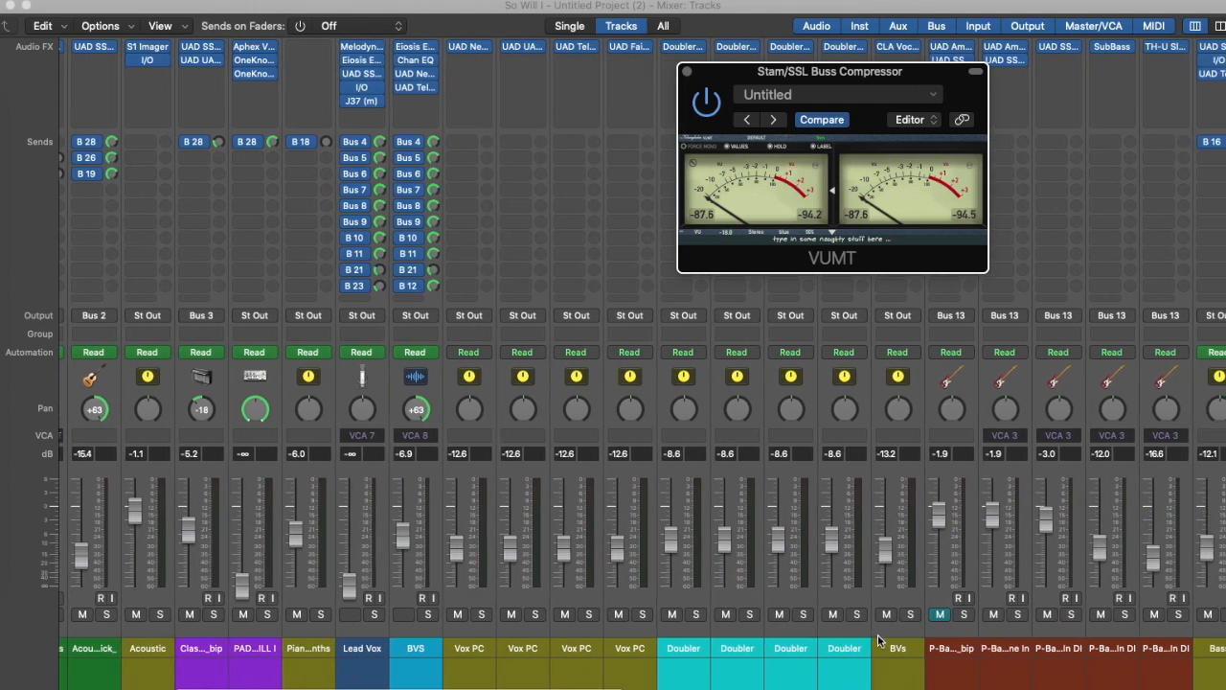
pyautogui.hscroll(20, 879, 640)
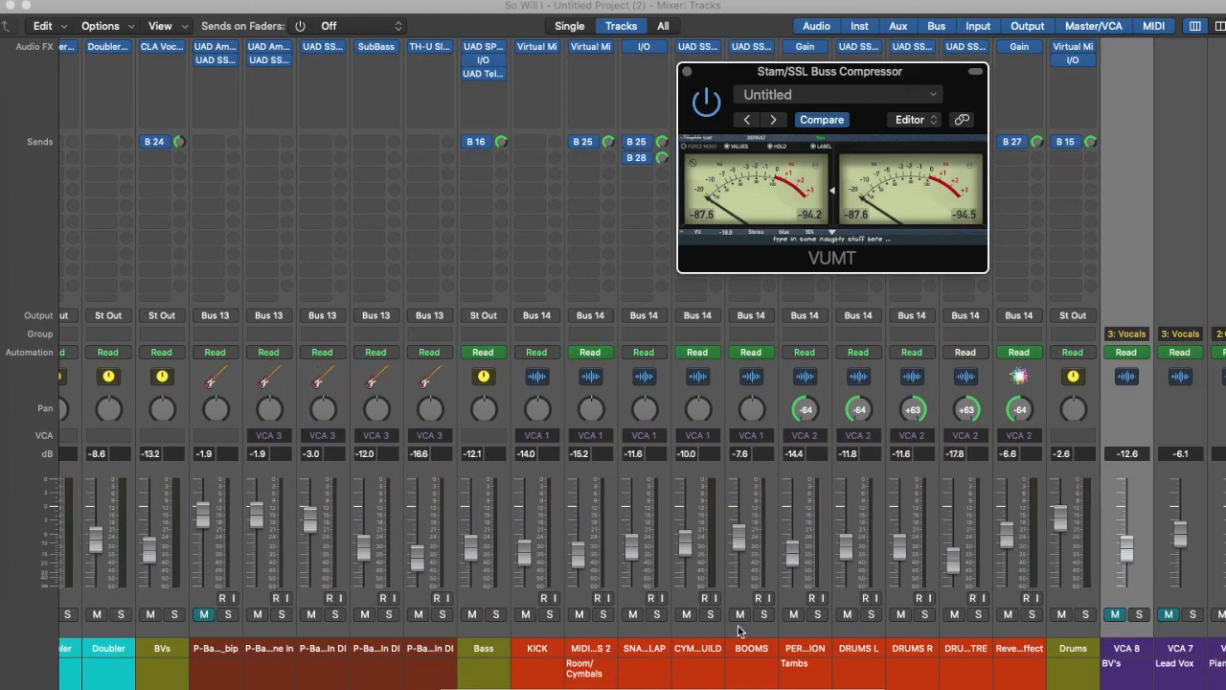
pyautogui.hscroll(15, 963, 623)
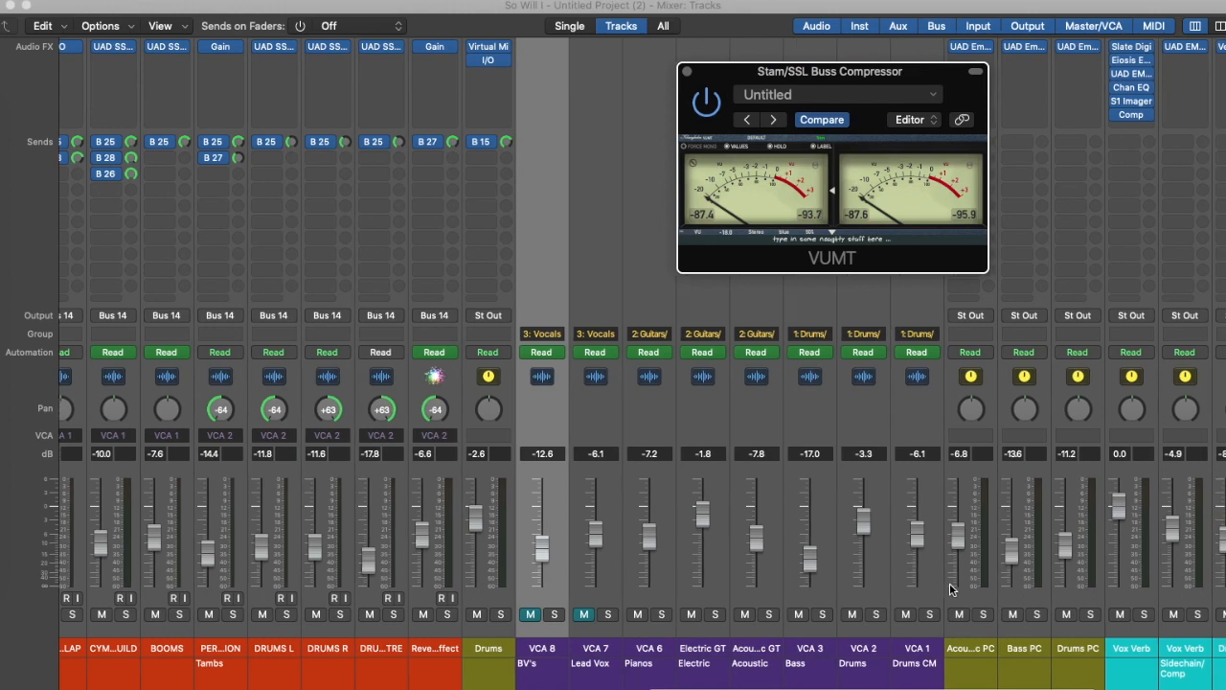
# Step: Review the mixer from the VCAs through the parallel compression and effect auxes to the output channel, returning to the drum channels
pyautogui.hscroll(7, 946, 588)
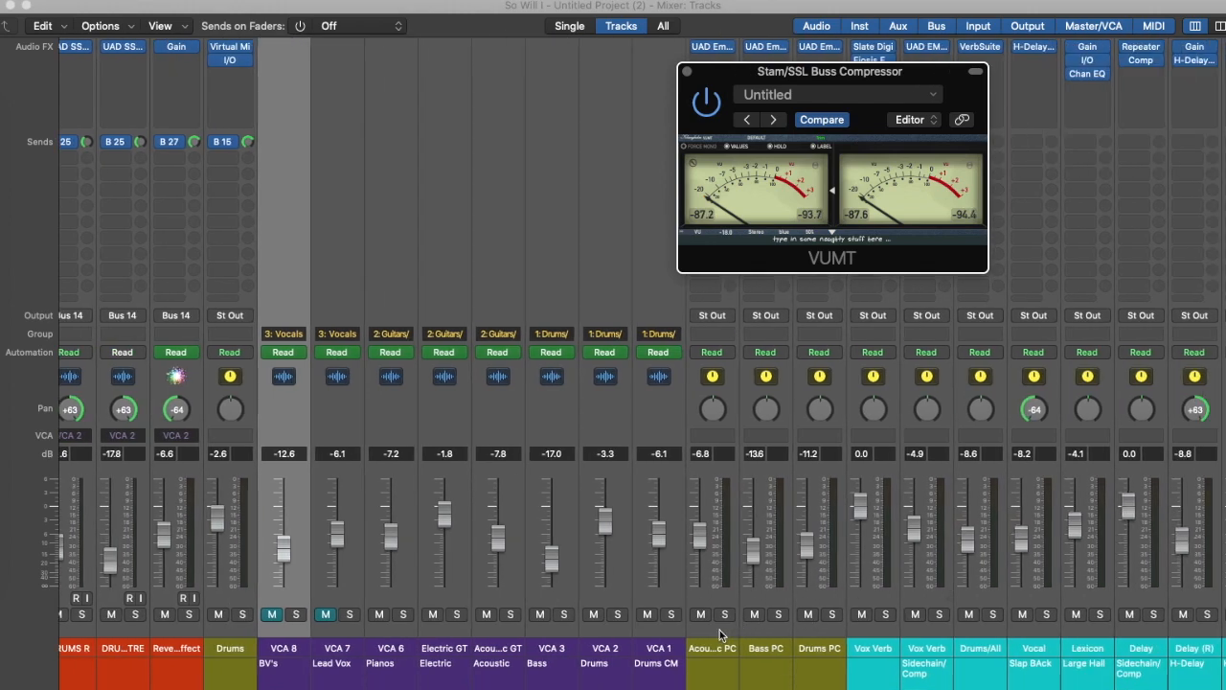
pyautogui.hscroll(4, 899, 636)
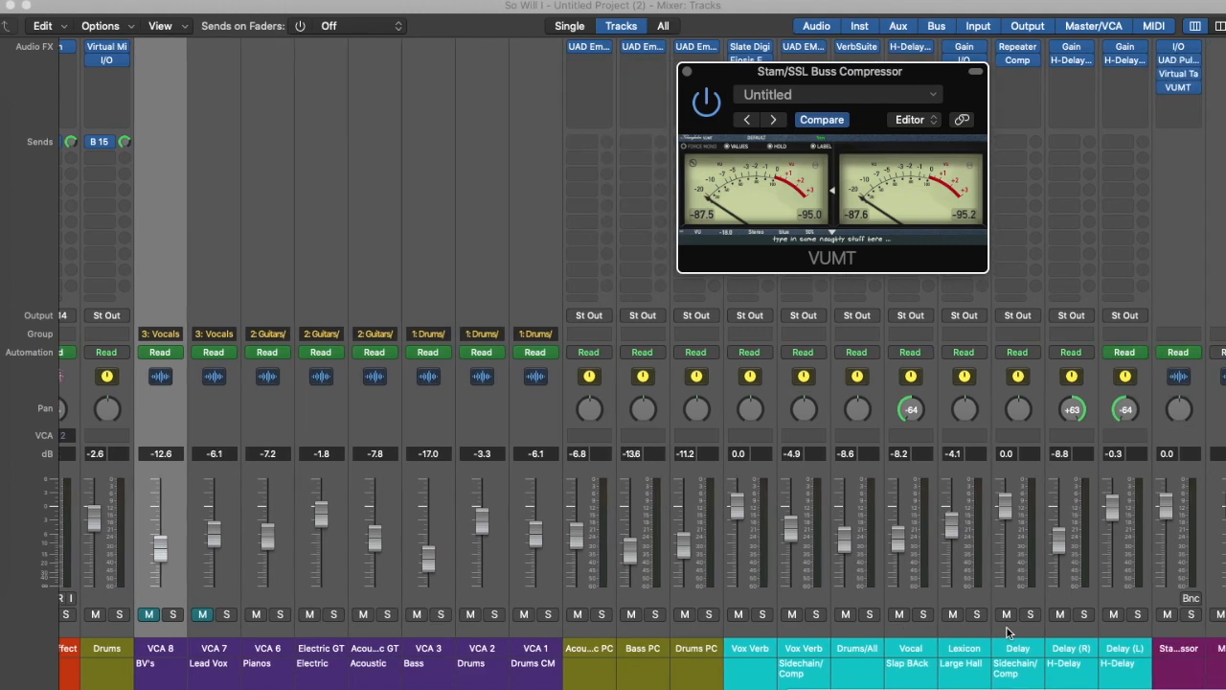
pyautogui.hscroll(-12, 1000, 623)
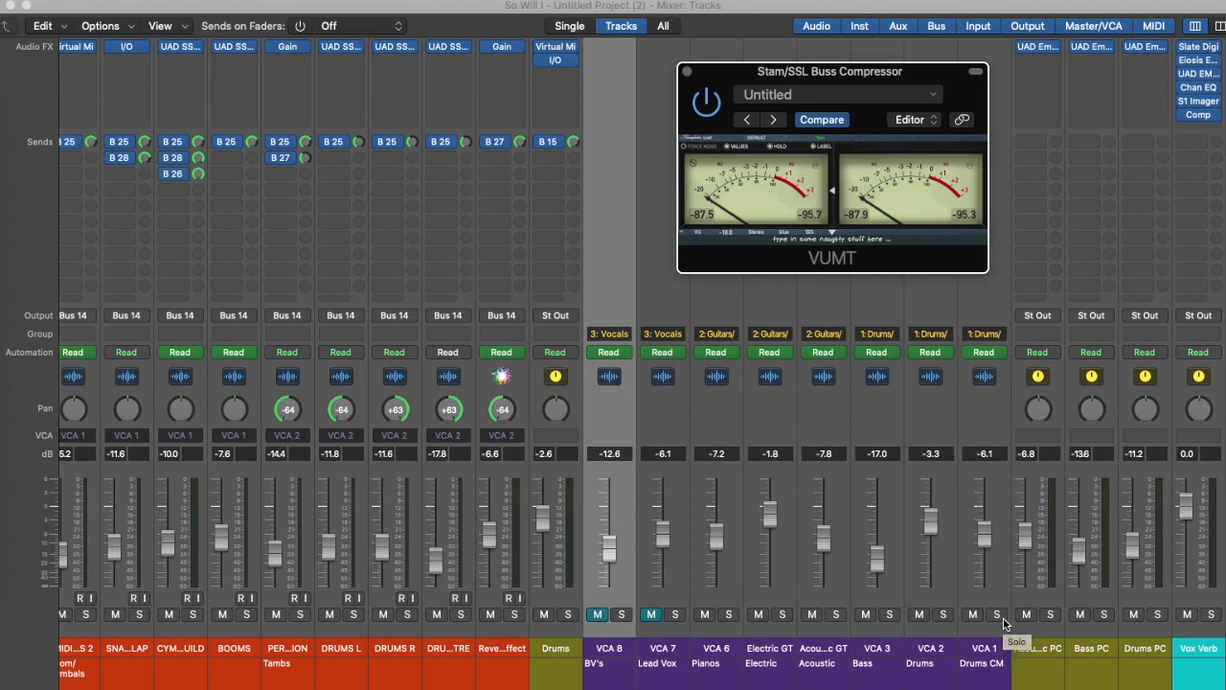
pyautogui.hscroll(-2, 1004, 624)
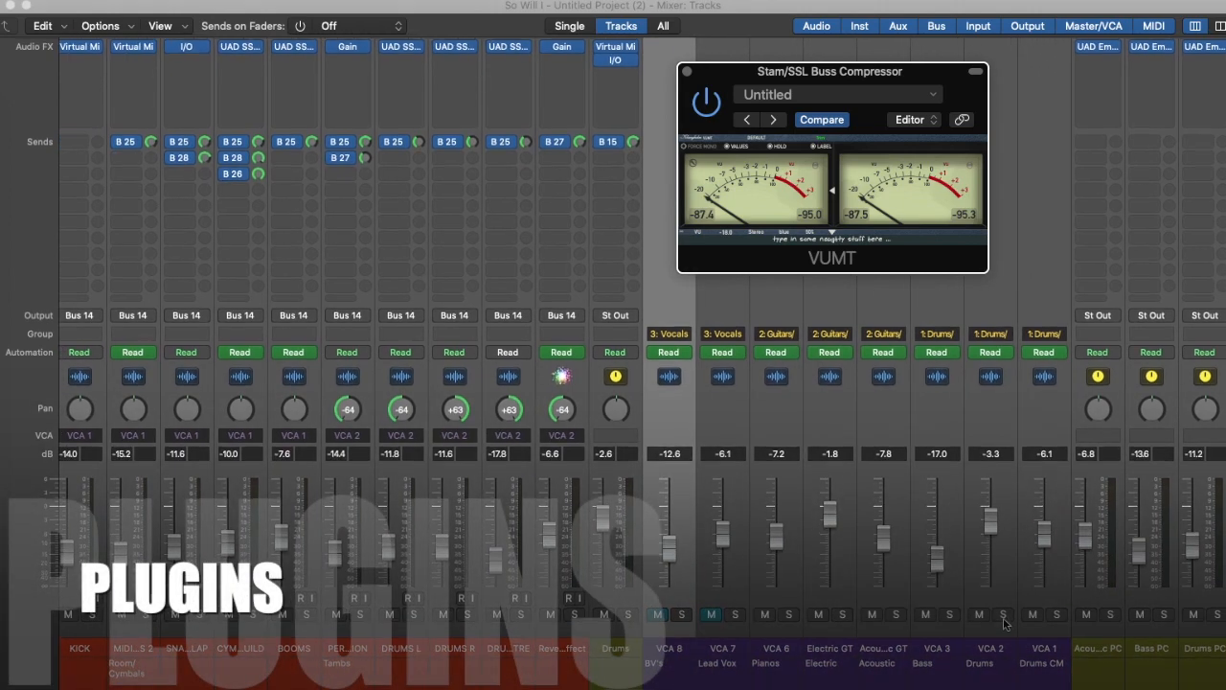
pyautogui.hscroll(-1, 1043, 527)
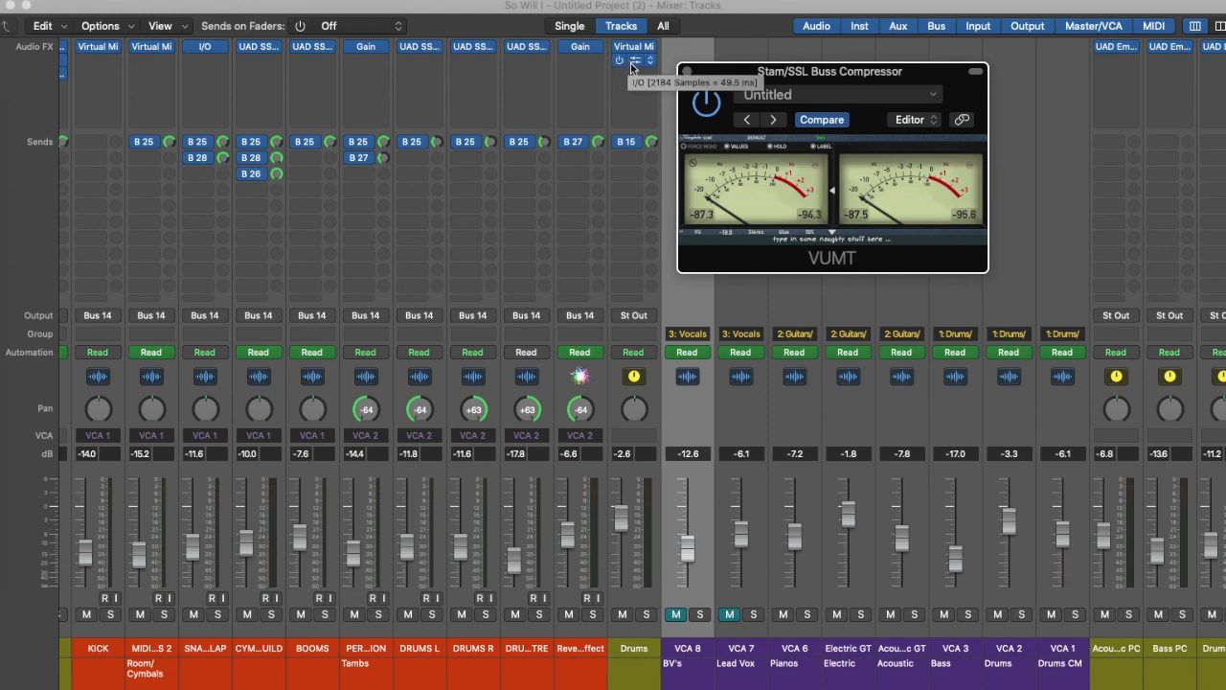
# Step: Inspect the I/O insert routing on the Lexicon aux and the Drums bus, closing each window
pyautogui.hscroll(10, 1171, 438)
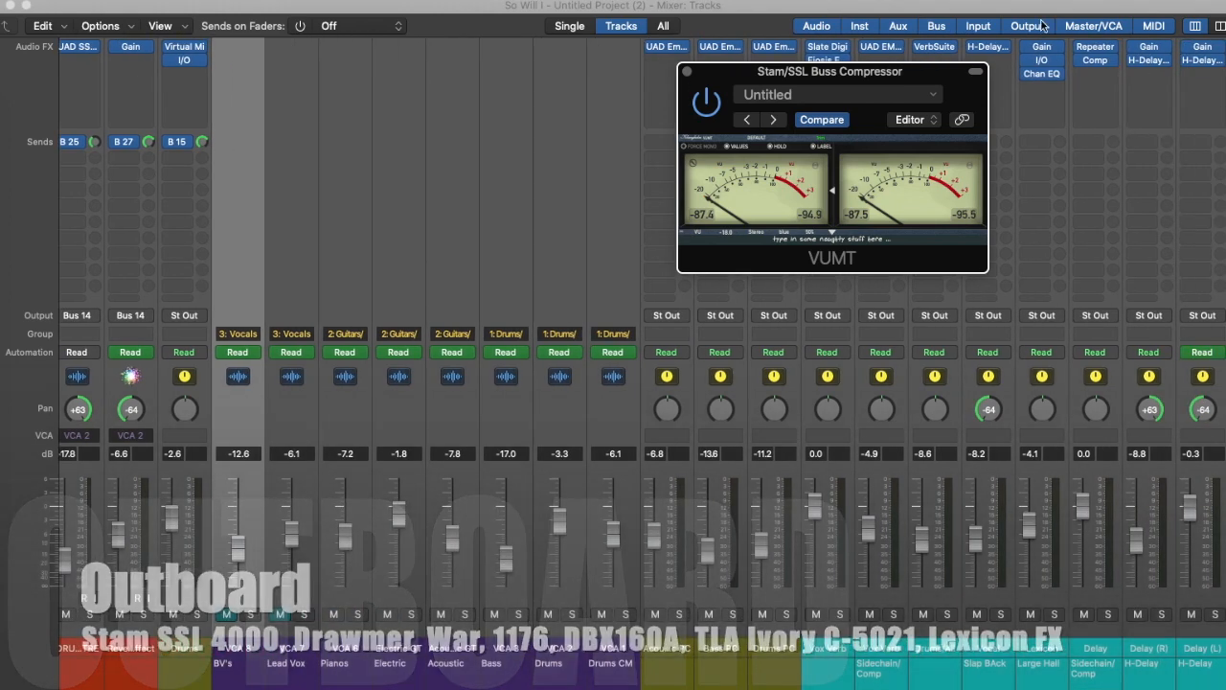
pyautogui.click(1043, 60)
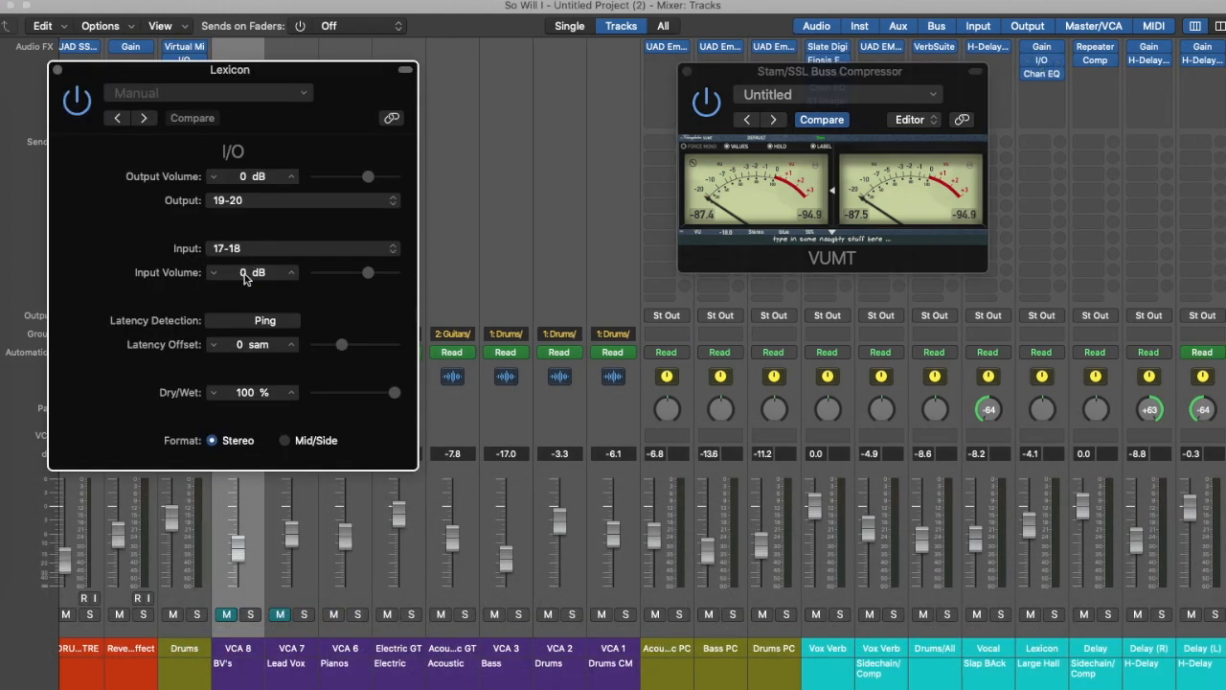
pyautogui.click(56, 70)
pyautogui.hscroll(-5, 383, 191)
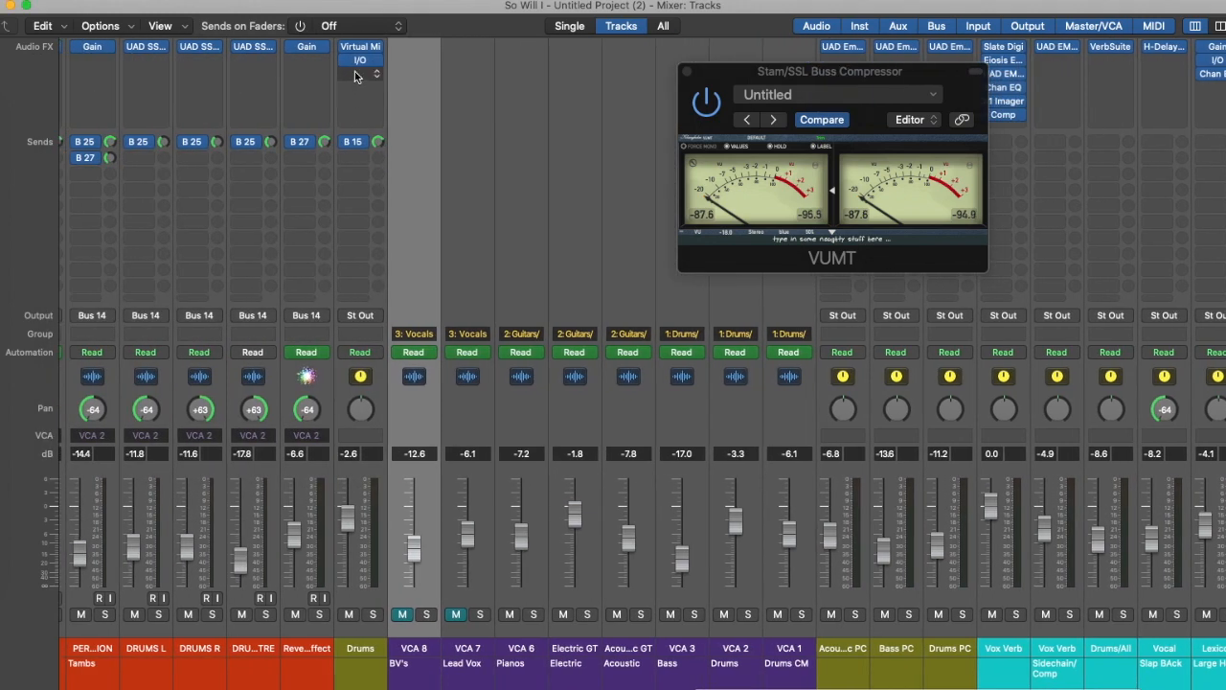
pyautogui.click(360, 64)
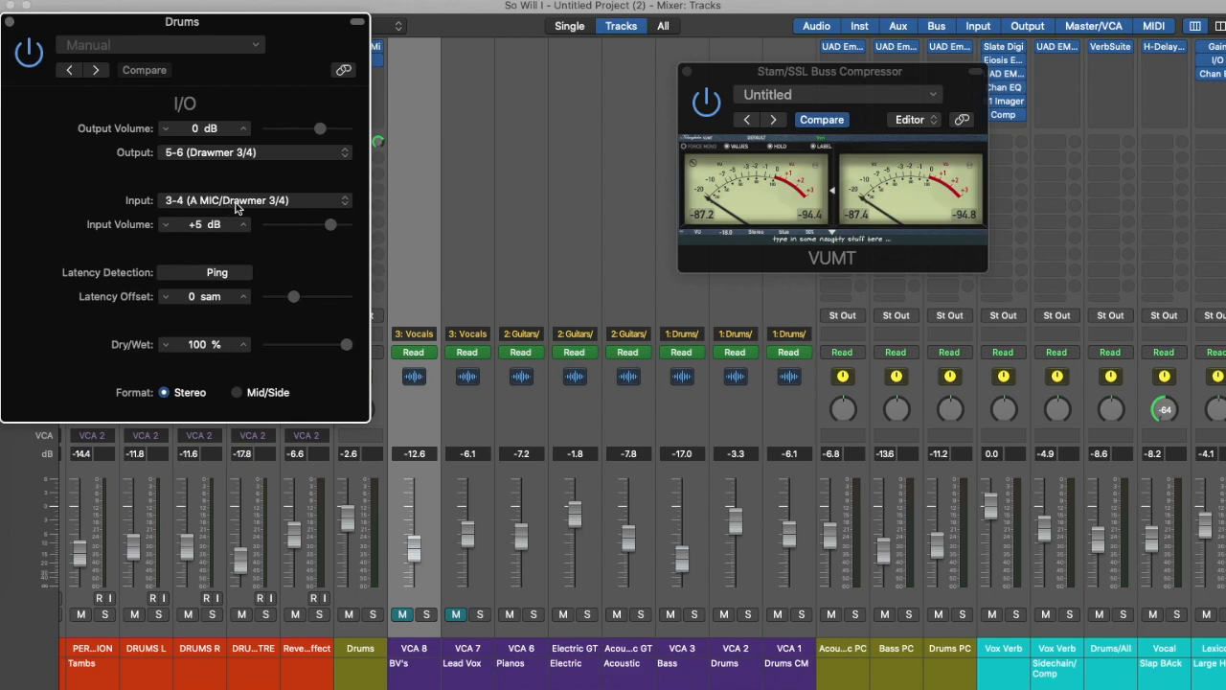
pyautogui.click(10, 21)
# Step: Inspect the I/O insert routing on the Bass bus, then close its window
pyautogui.hscroll(-5, 227, 143)
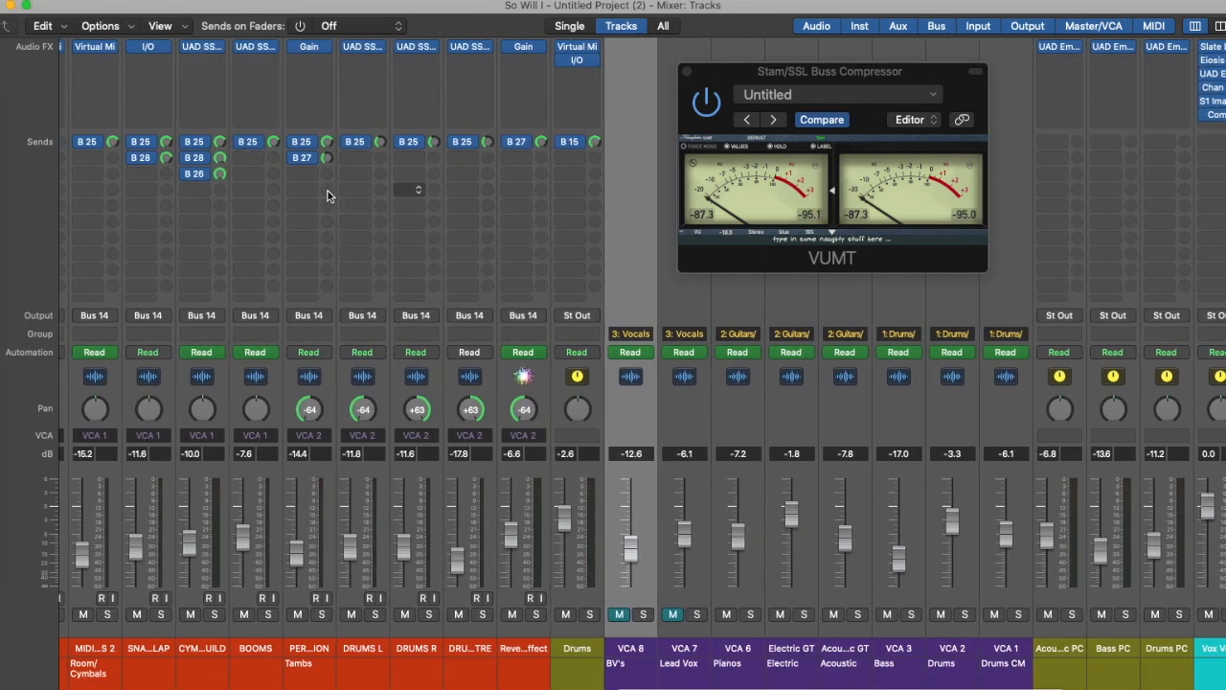
pyautogui.hscroll(-3, 327, 191)
pyautogui.moveTo(284, 50)
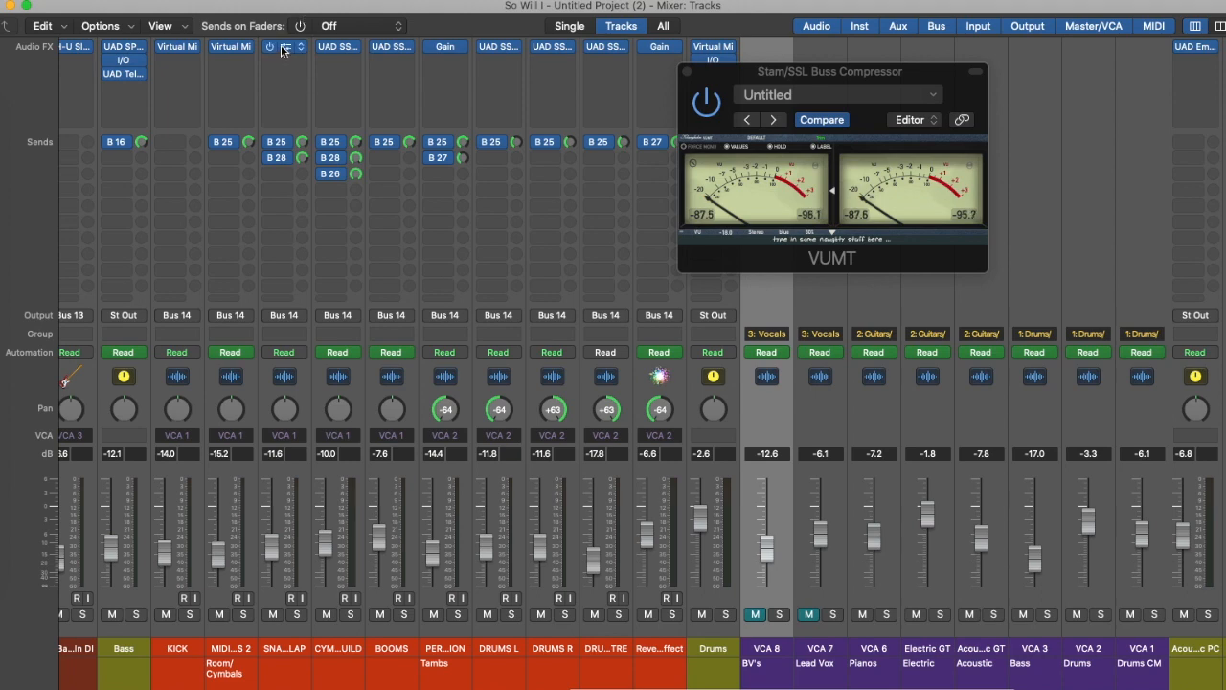
pyautogui.hscroll(-3, 235, 118)
pyautogui.click(224, 62)
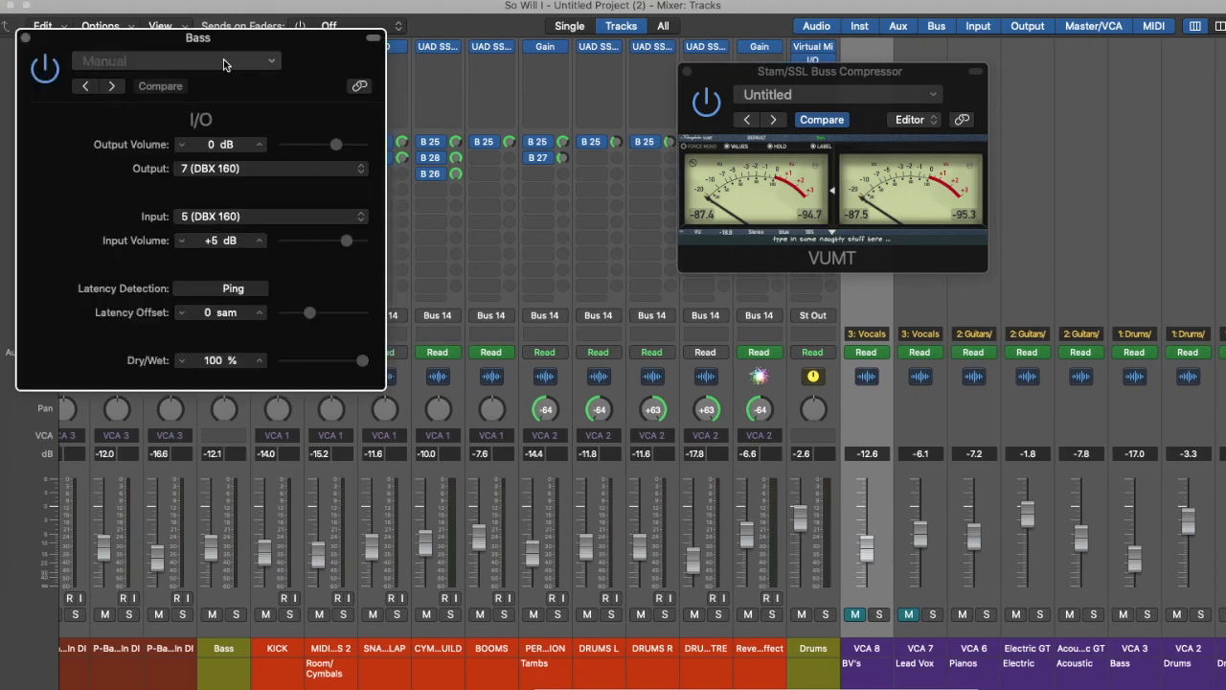
pyautogui.click(26, 45)
# Step: Inspect the I/O insert routing on the Lead Vox channel, then close its window
pyautogui.hscroll(-10, 299, 188)
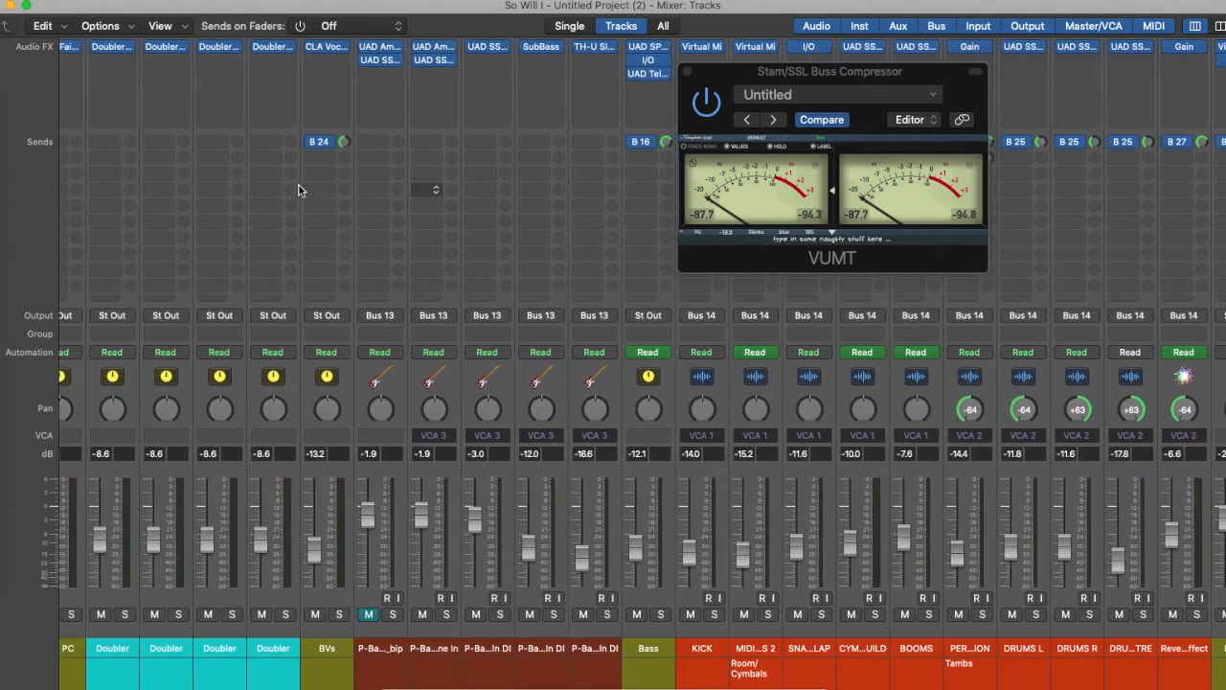
pyautogui.hscroll(-5, 296, 185)
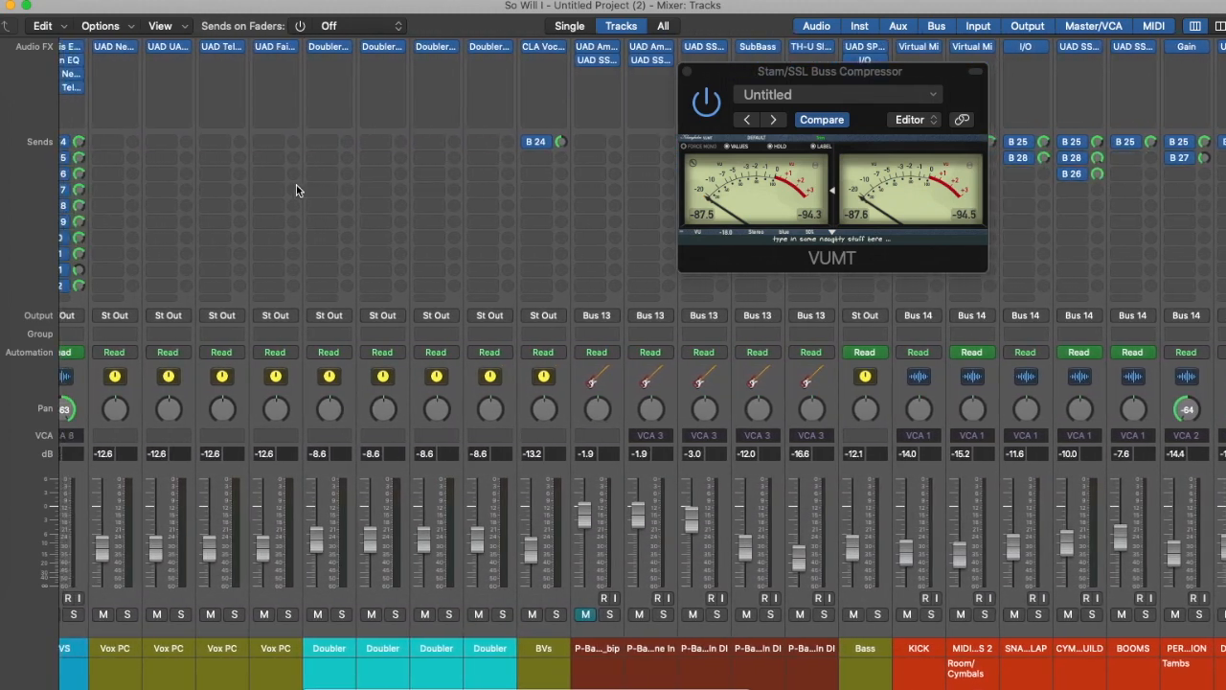
pyautogui.hscroll(-3, 296, 188)
pyautogui.click(120, 96)
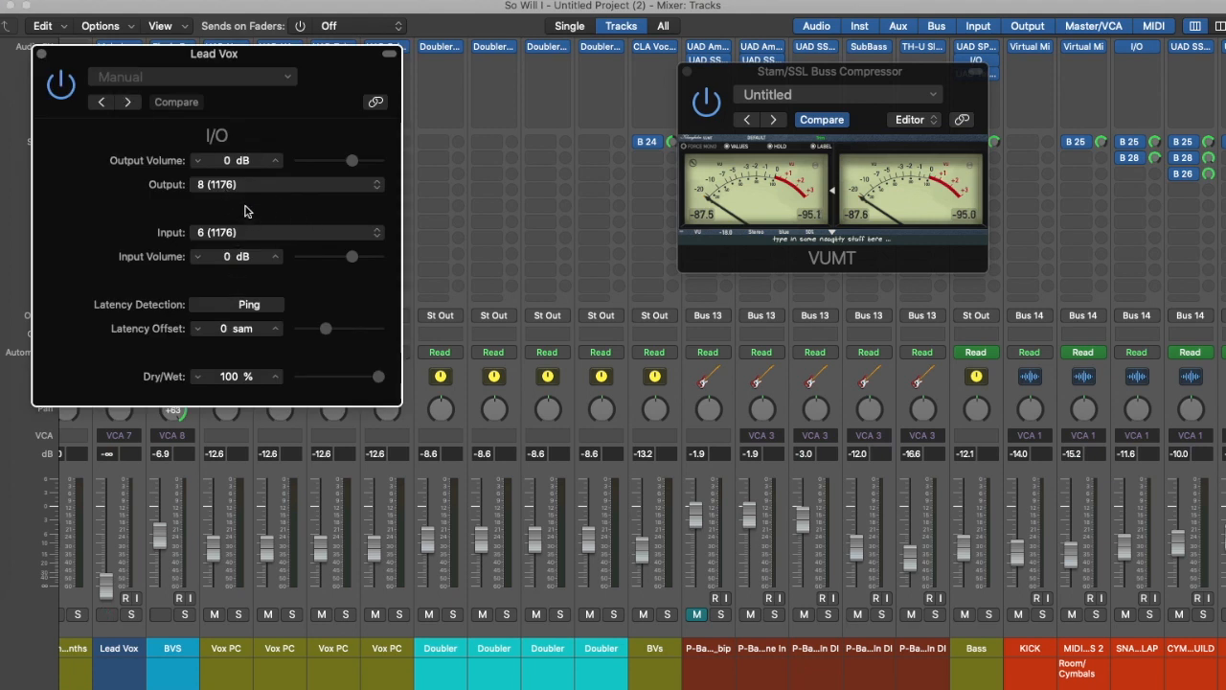
pyautogui.click(41, 53)
# Step: Inspect the I/O insert routing on the Acoustic bus, then close its window
pyautogui.hscroll(-3, 365, 193)
pyautogui.hscroll(-4, 366, 193)
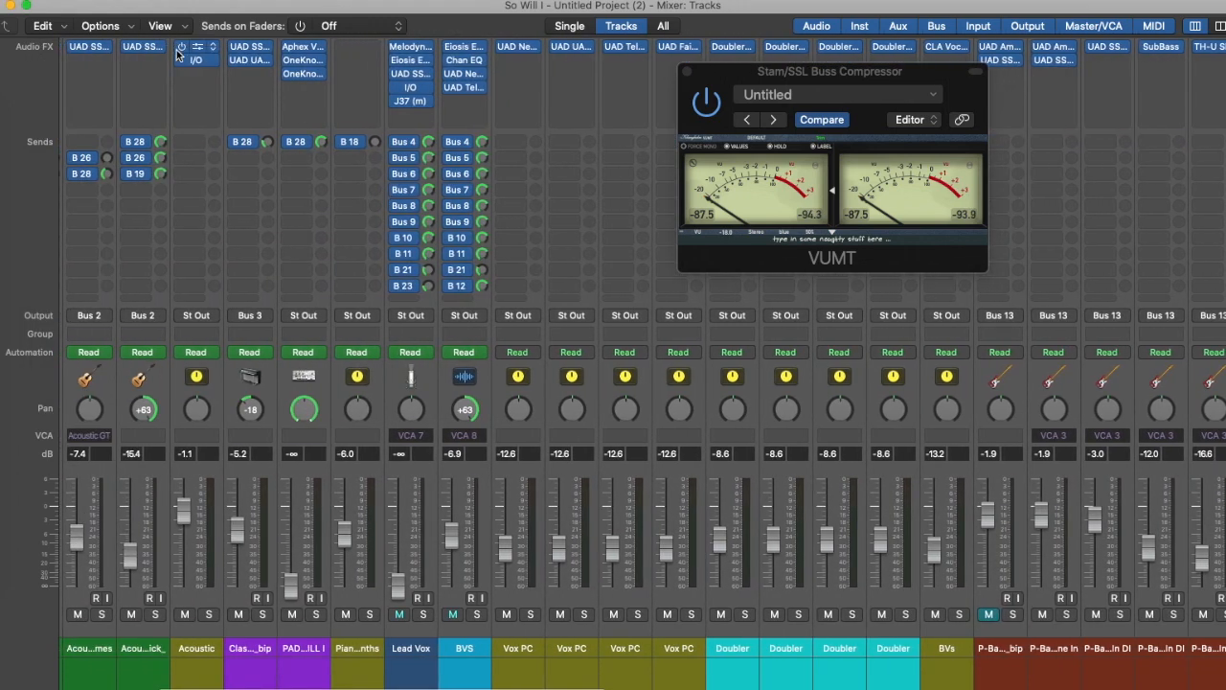
pyautogui.click(200, 61)
pyautogui.hscroll(-1, 200, 64)
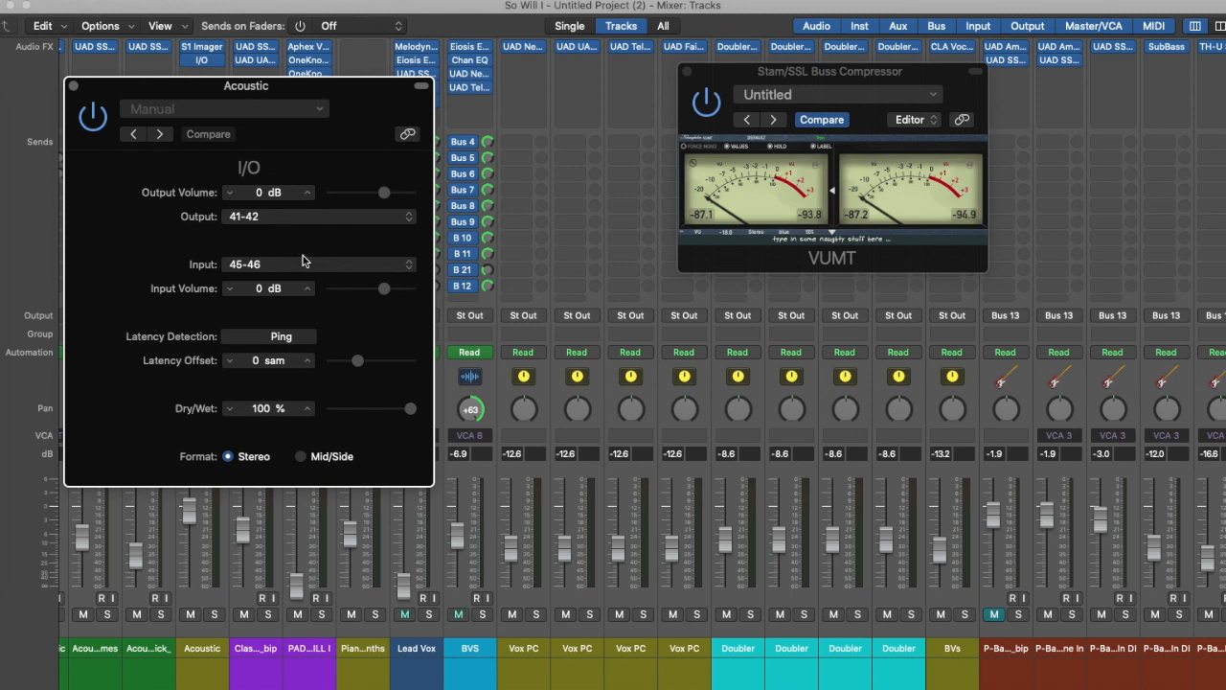
pyautogui.click(73, 85)
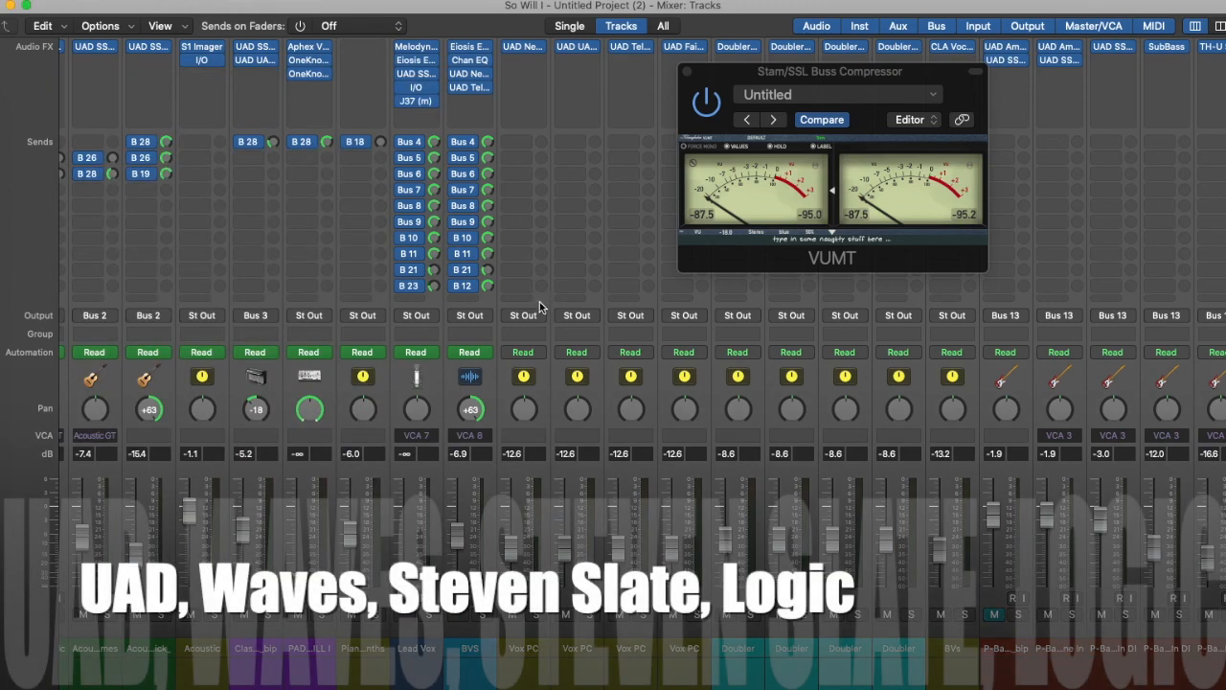
# Step: Inspect the UAD SSL E Channel Strip Legacy insert on the slide_bip channel, then close its window
pyautogui.hscroll(-10, 539, 302)
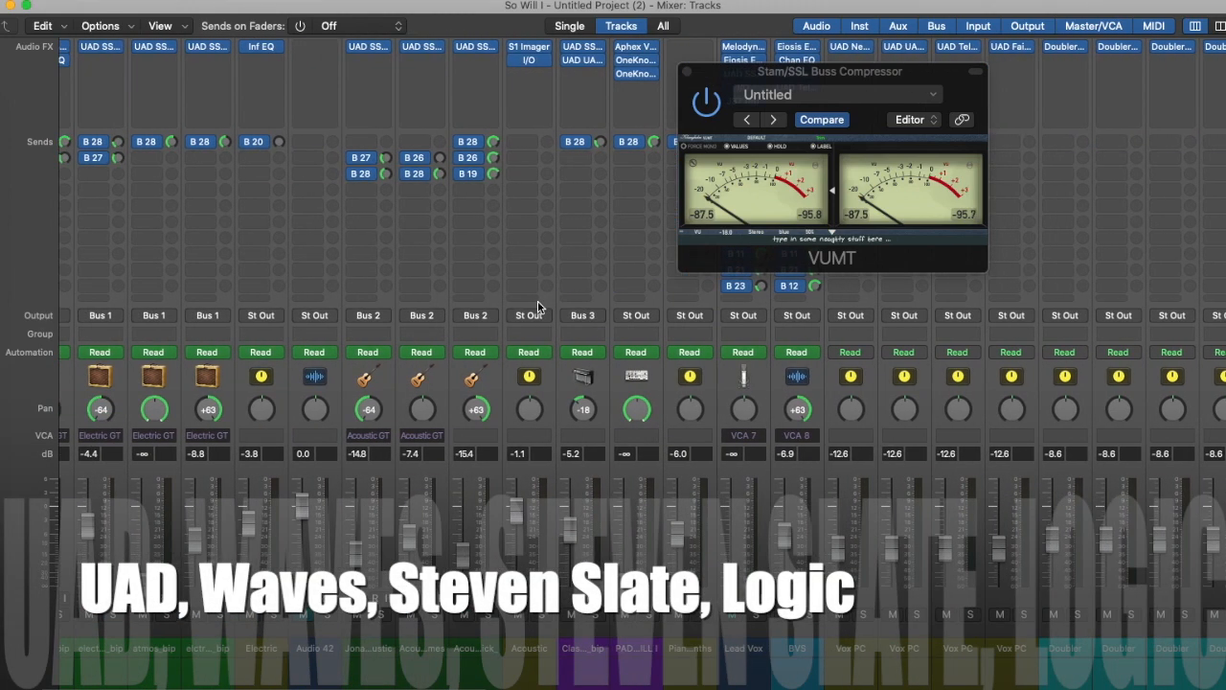
pyautogui.hscroll(-4, 537, 307)
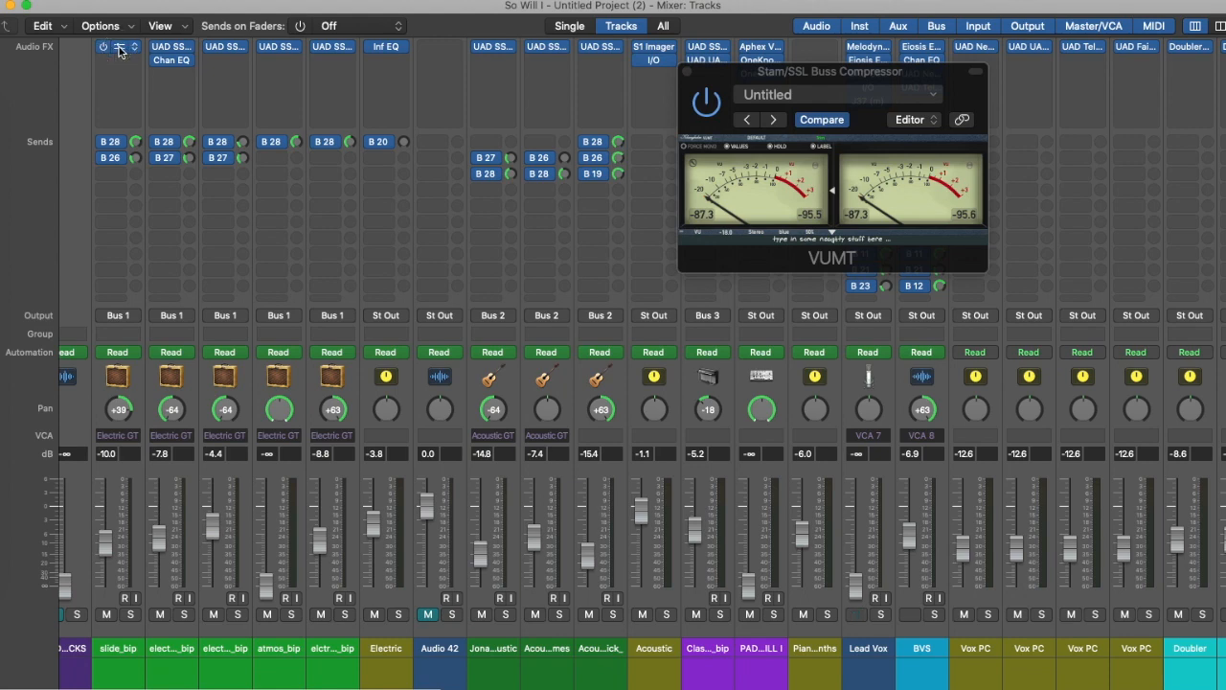
pyautogui.click(119, 51)
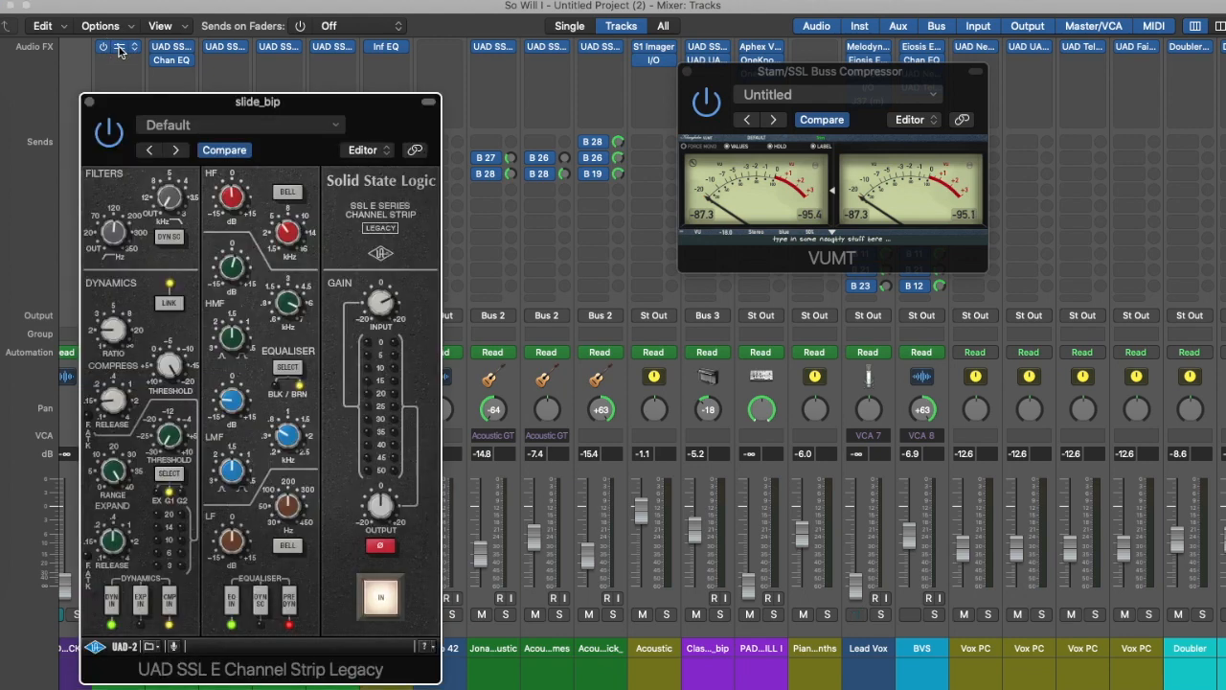
pyautogui.click(88, 104)
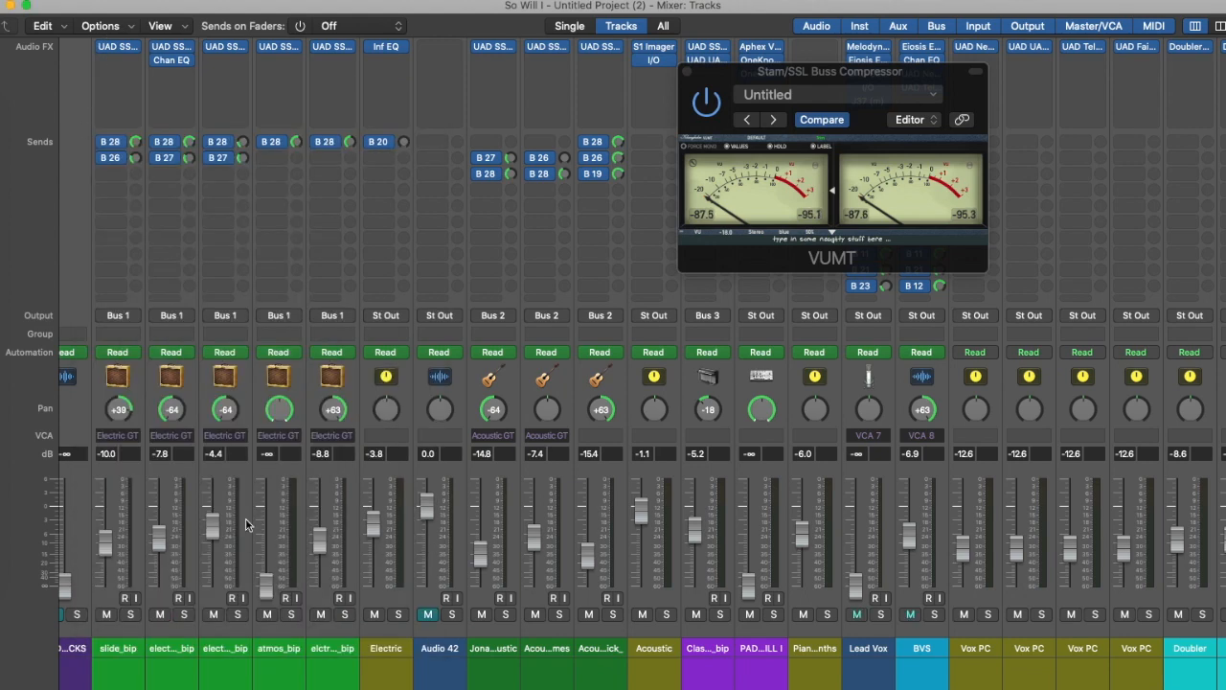
pyautogui.hscroll(-2, 254, 508)
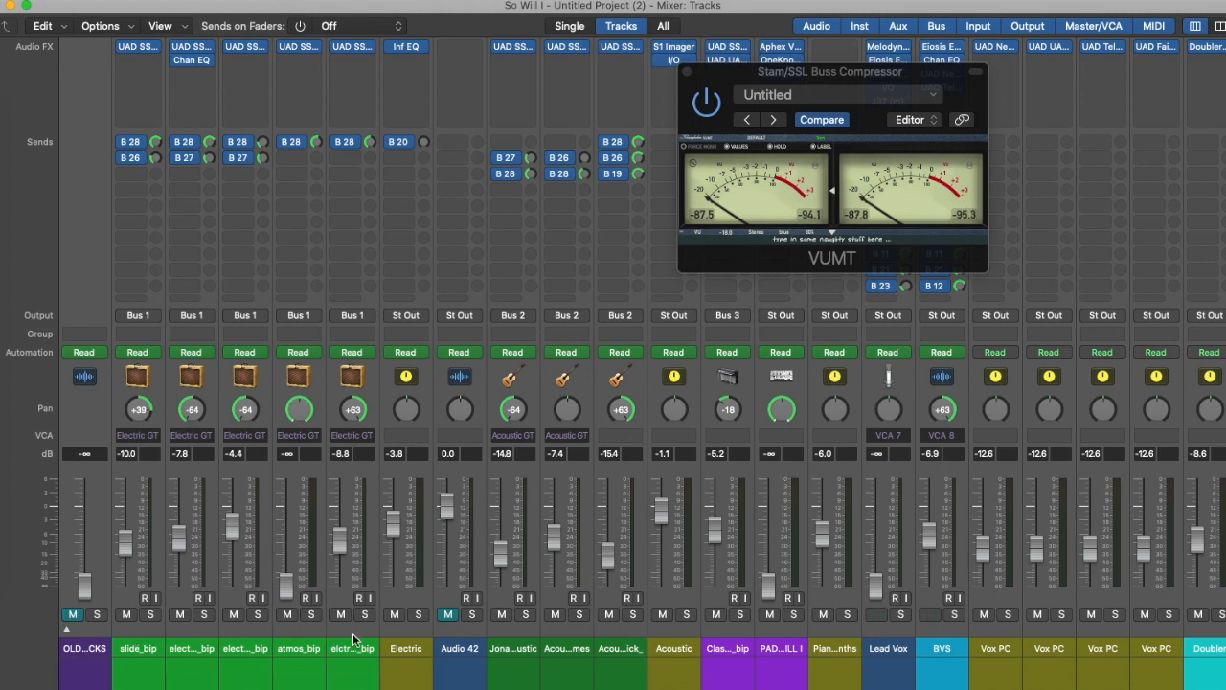
# Step: Inspect the Waves S1 Stereo Imager insert on the Acoustic bus, then close its window
pyautogui.hscroll(4, 467, 561)
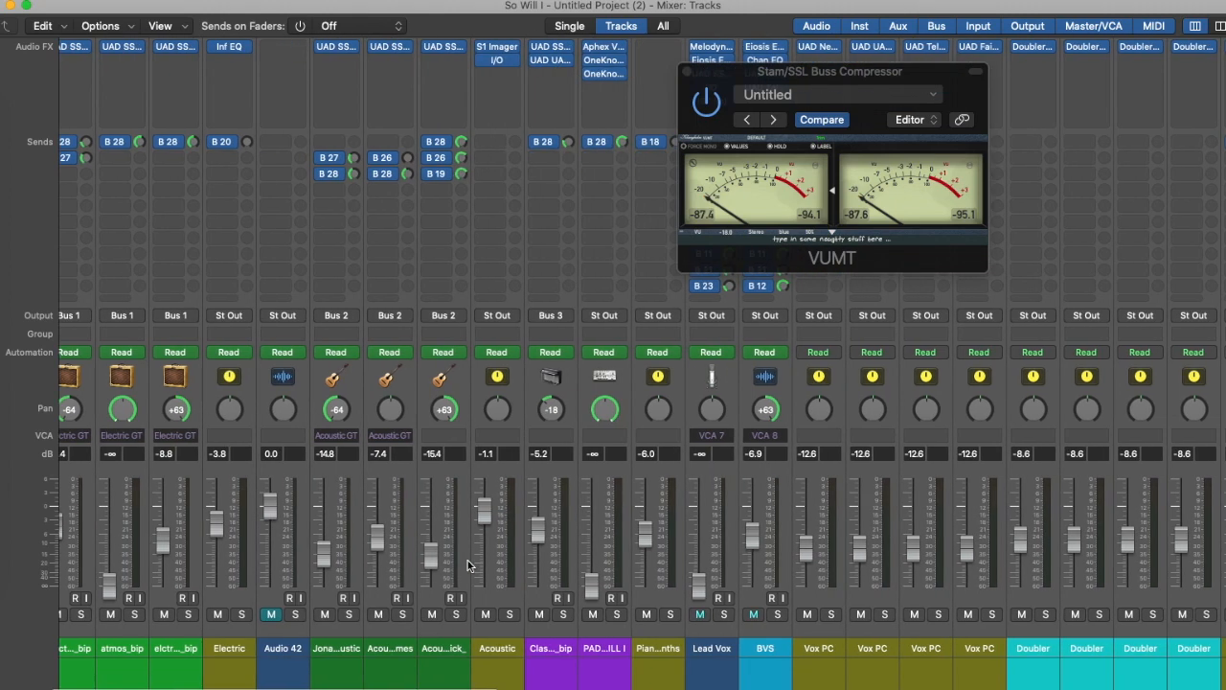
pyautogui.hscroll(4, 468, 560)
pyautogui.click(318, 47)
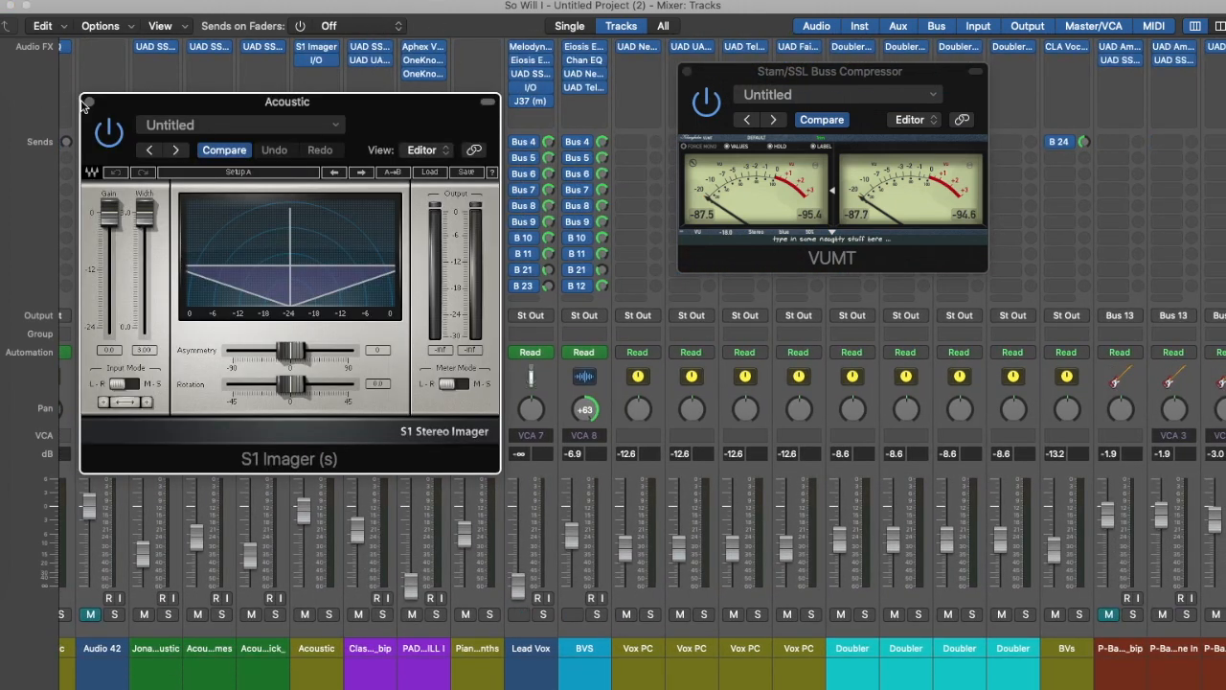
pyautogui.click(89, 103)
# Step: Inspect the Eiosis E2Deesser insert on the Lead Vox channel, moving its window fully into view before closing it
pyautogui.hscroll(3, 718, 327)
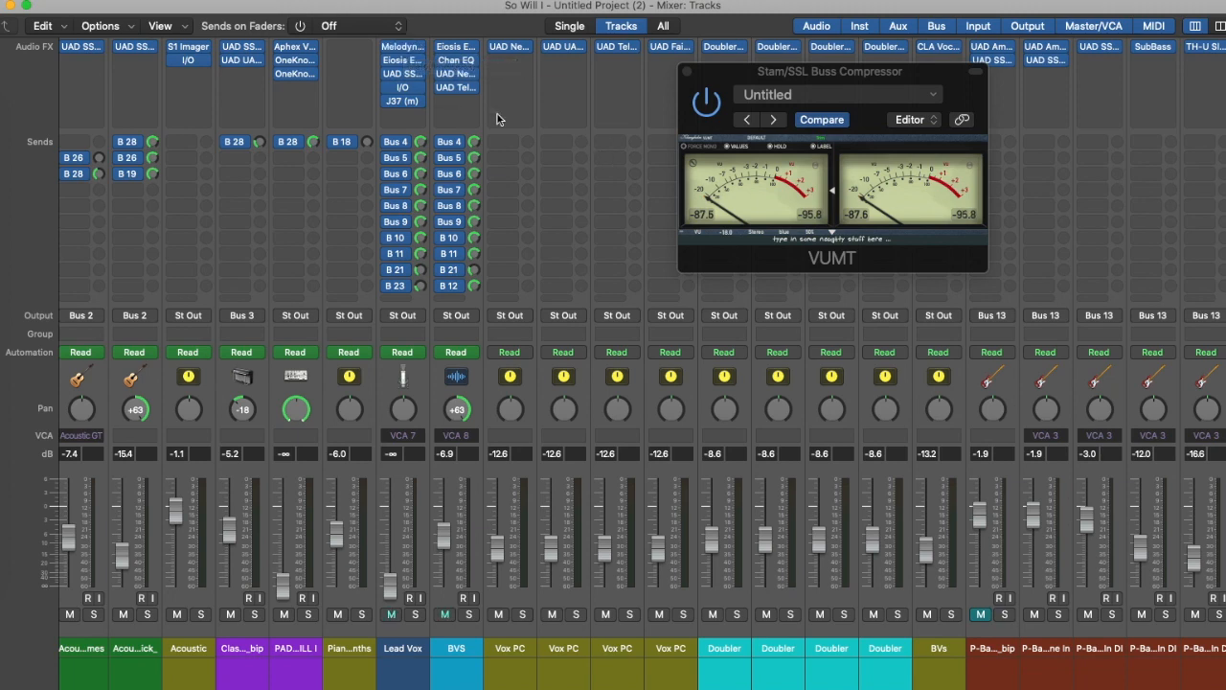
pyautogui.click(403, 65)
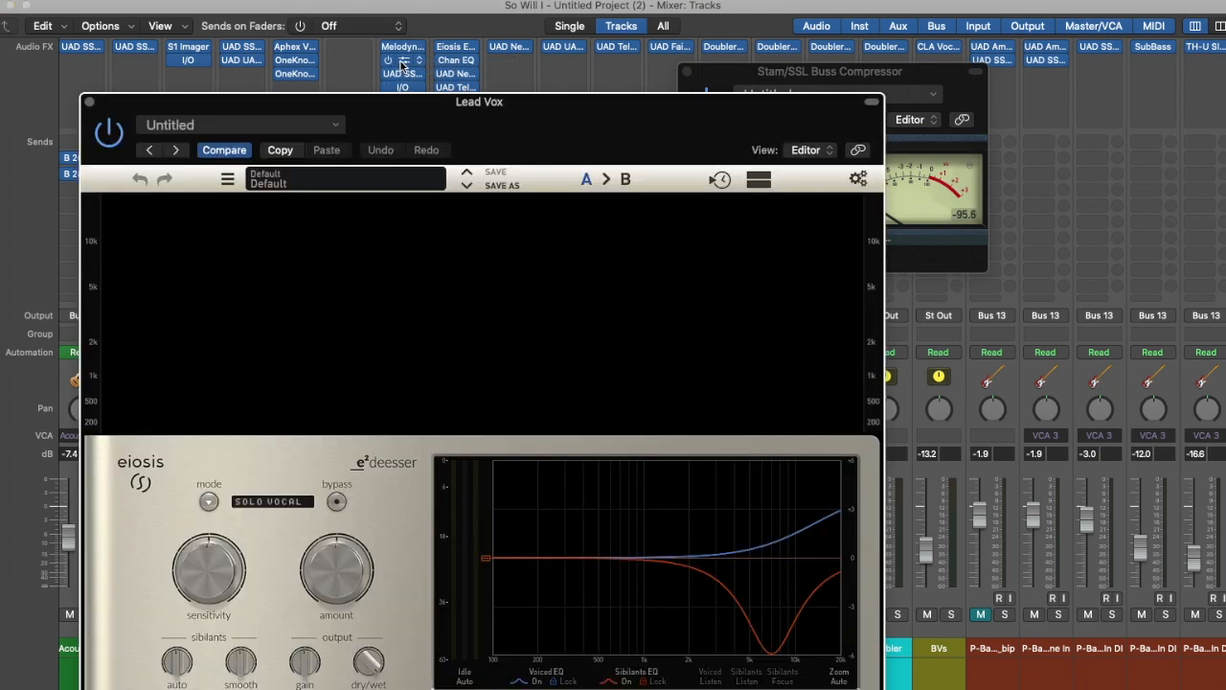
pyautogui.moveTo(584, 130); pyautogui.dragTo(592, 35)
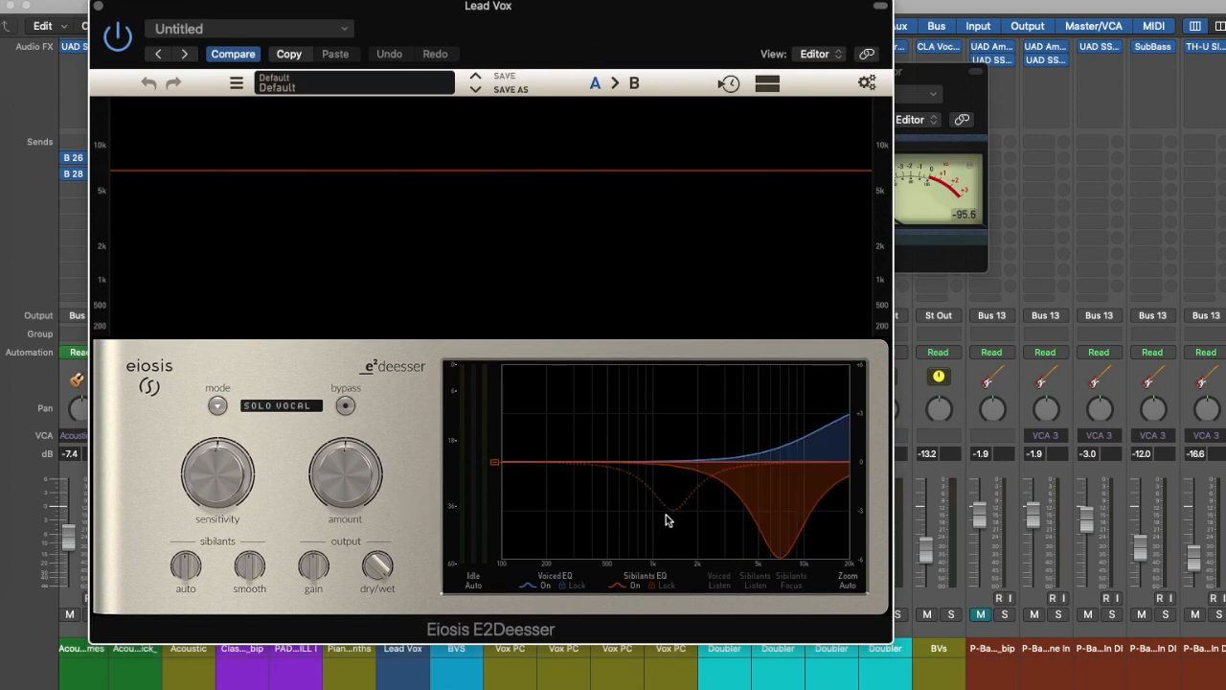
pyautogui.click(98, 6)
# Step: Review the inserts from the Vox PC and Doubler auxes through the bass and drum channels to the output channel
pyautogui.hscroll(2, 859, 499)
pyautogui.hscroll(3, 860, 499)
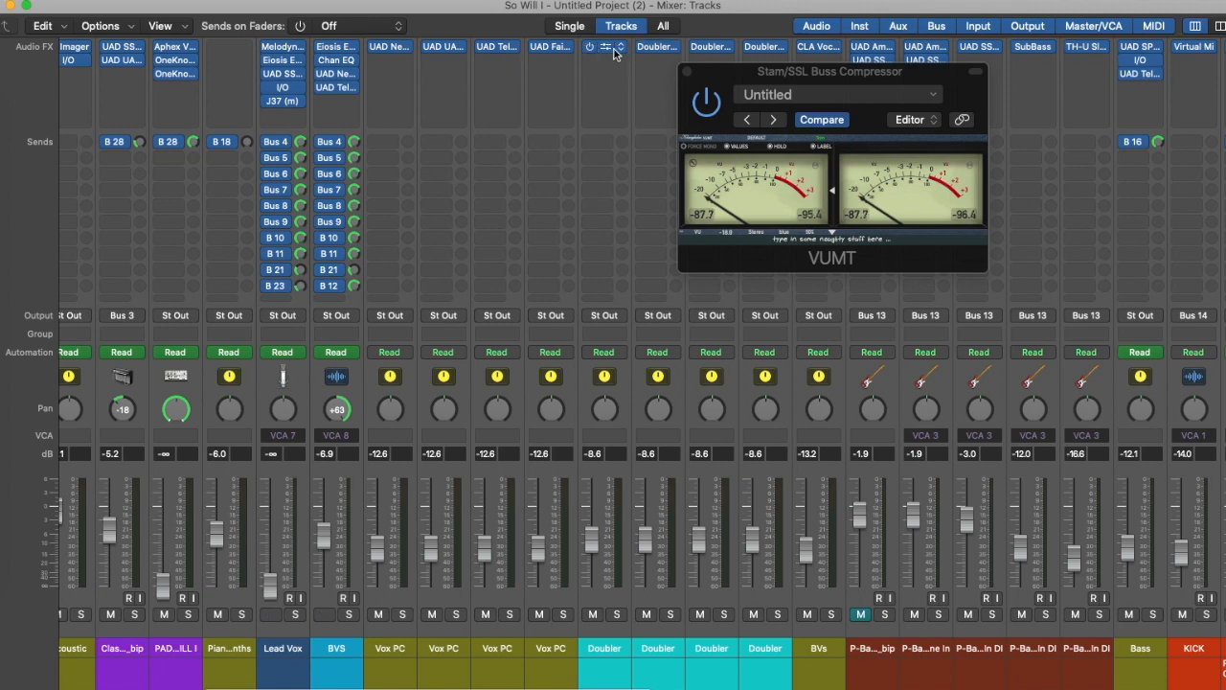
pyautogui.hscroll(6, 1017, 382)
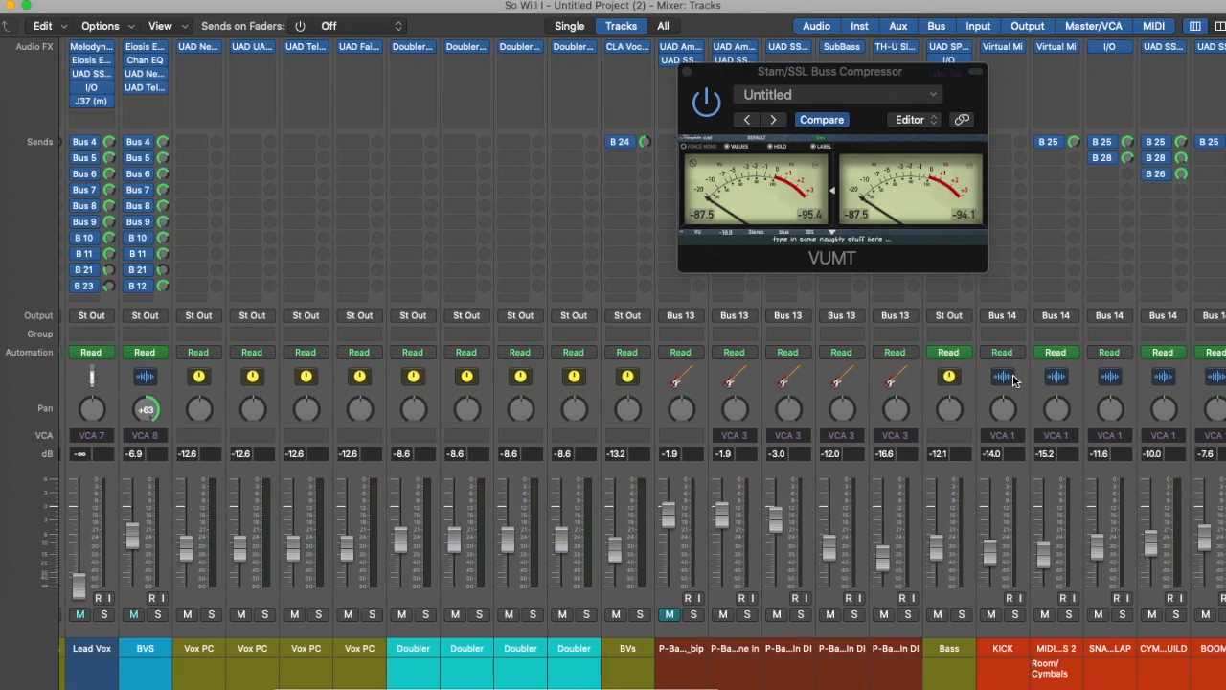
pyautogui.hscroll(3, 1016, 380)
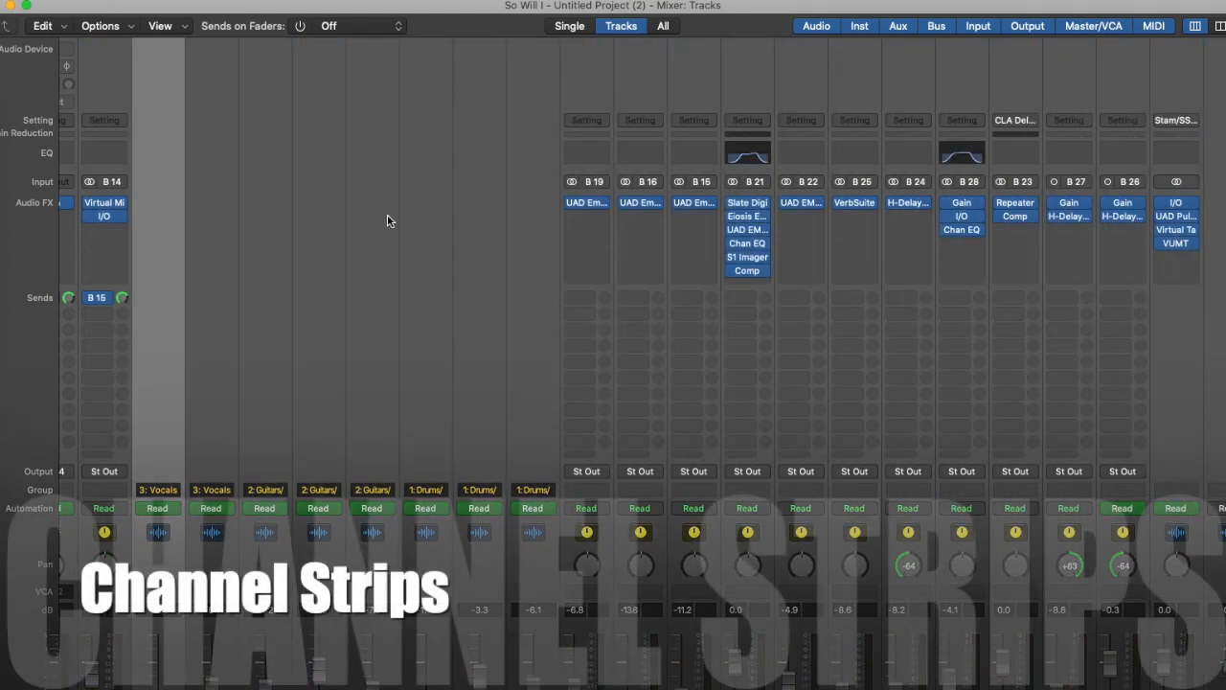
# Step: Look through the saved user channel strip settings available for the stereo output channel
pyautogui.click(1177, 120)
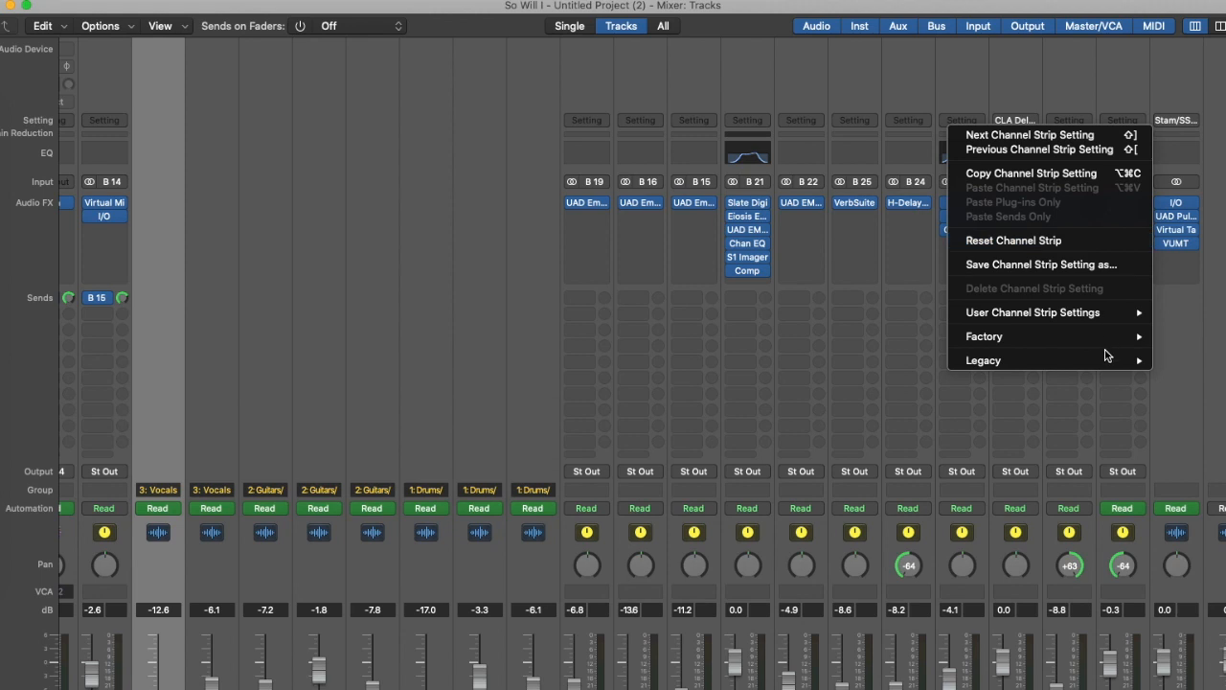
pyautogui.moveTo(1084, 314)
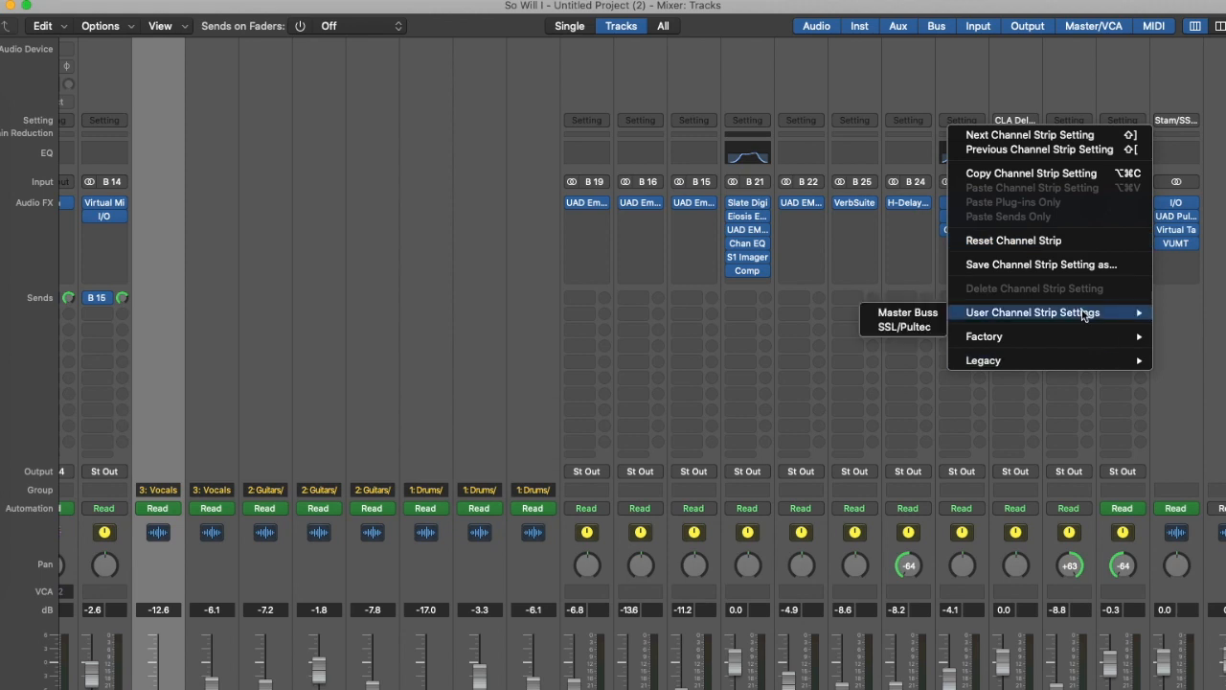
pyautogui.click(913, 327)
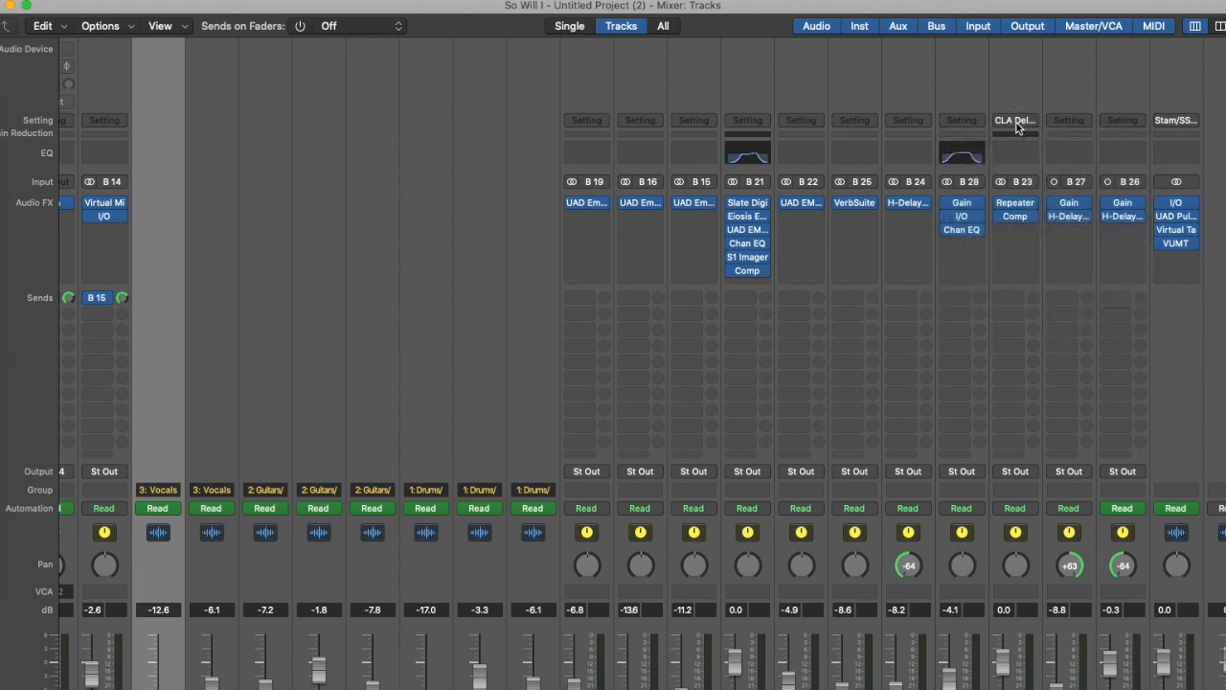
# Step: Examine the user channel strip settings list on the CLA Delay aux, then the saved settings loaded on the Vox PC and Doubler auxes
pyautogui.click(1016, 121)
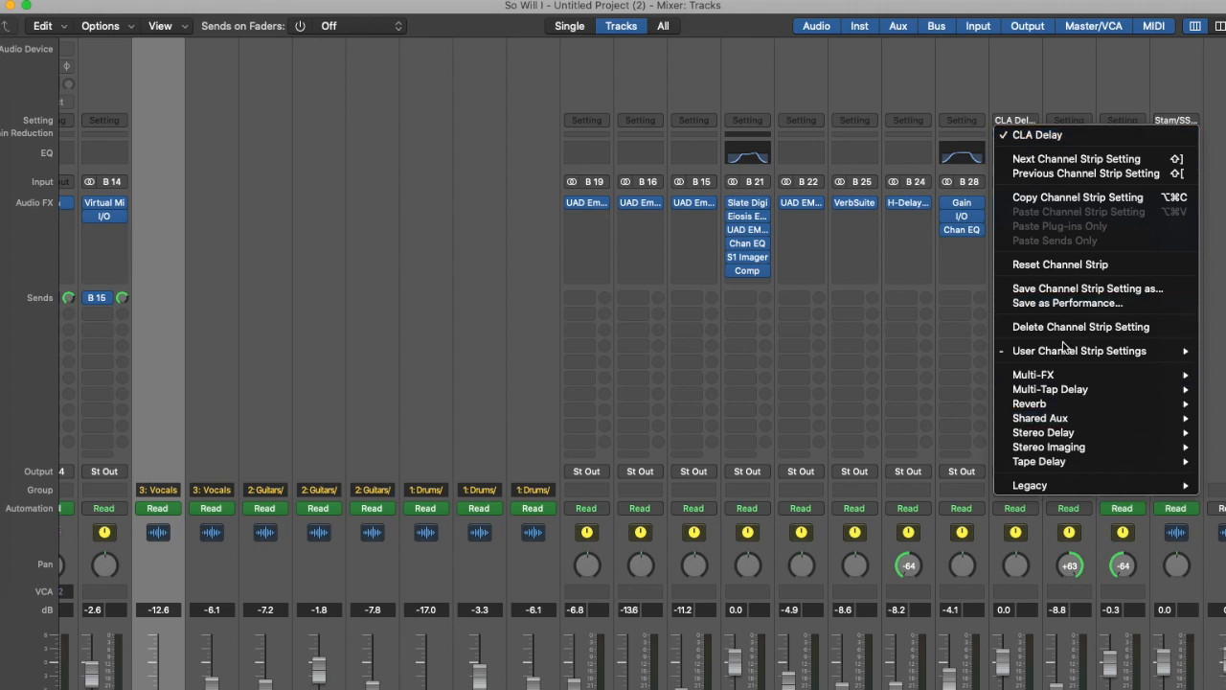
pyautogui.moveTo(1064, 349)
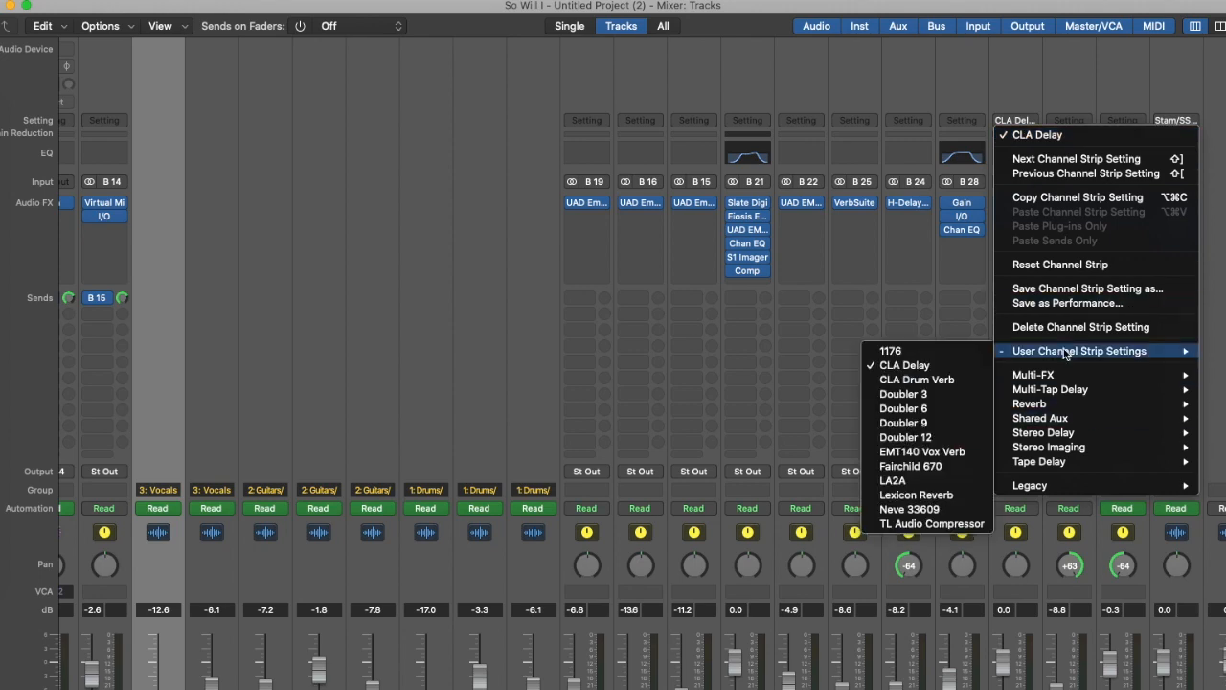
pyautogui.click(399, 362)
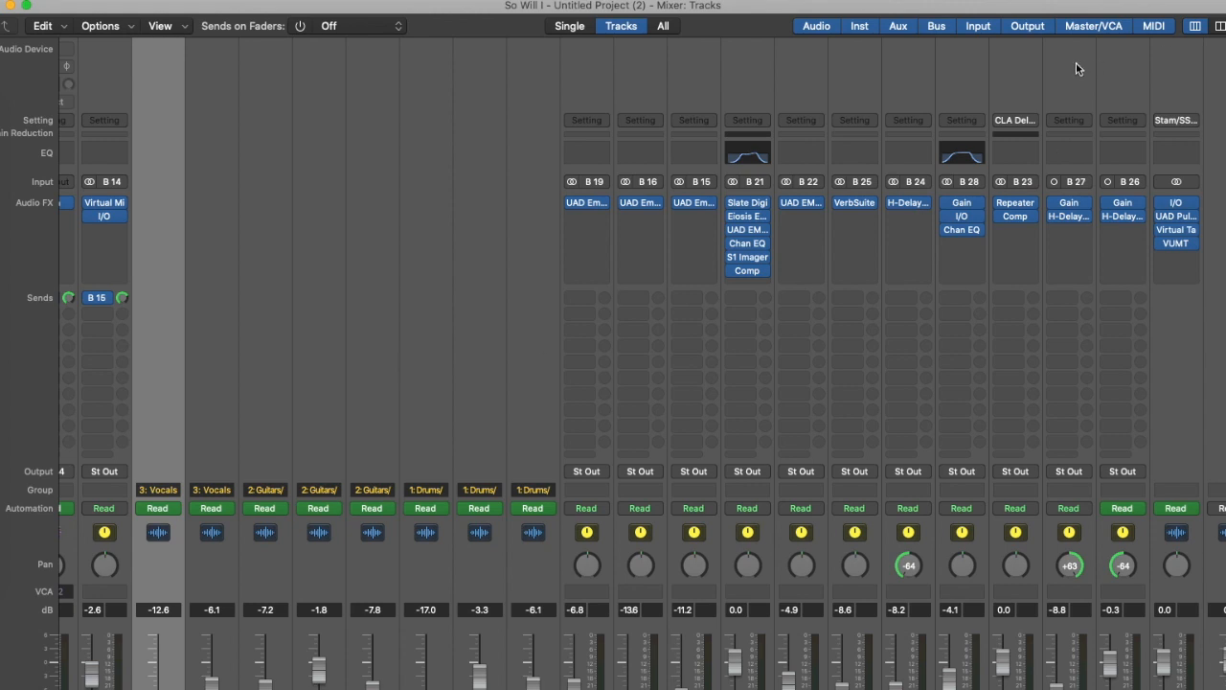
pyautogui.hscroll(-10, 776, 386)
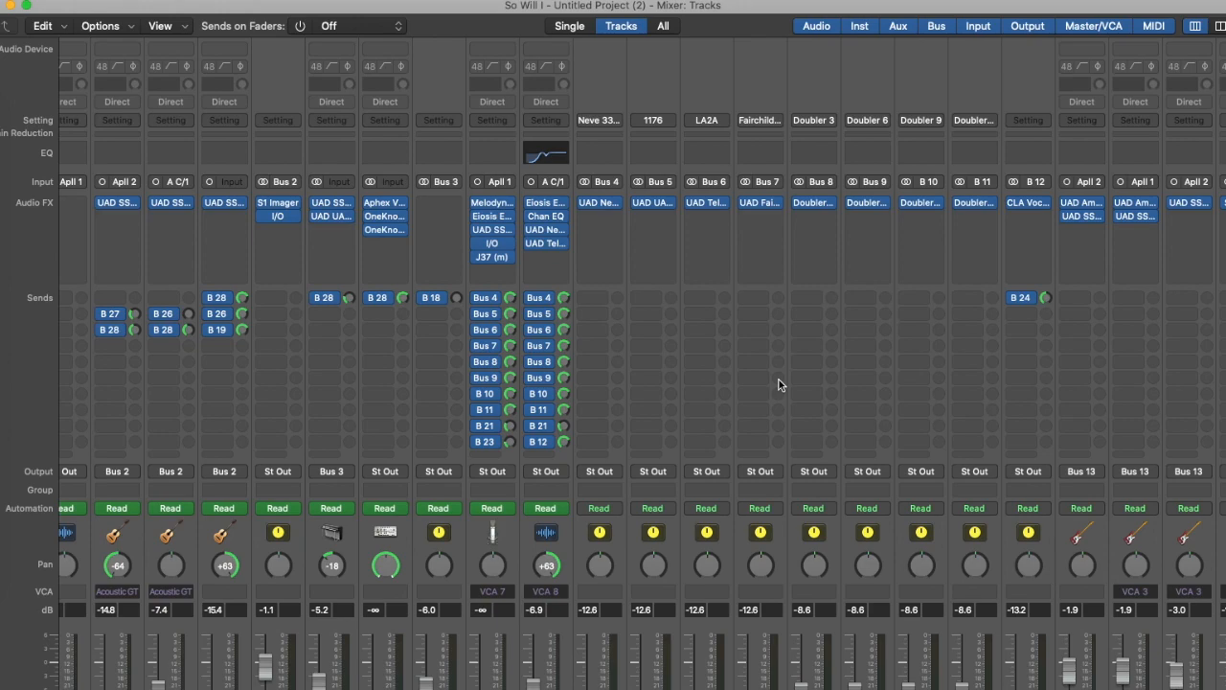
# Step: Cycle through the screensets for the Tracks window, full Mixer, combined Tracks and Mixer view, and Piano Roll, returning to the Tracks window
pyautogui.press('1')
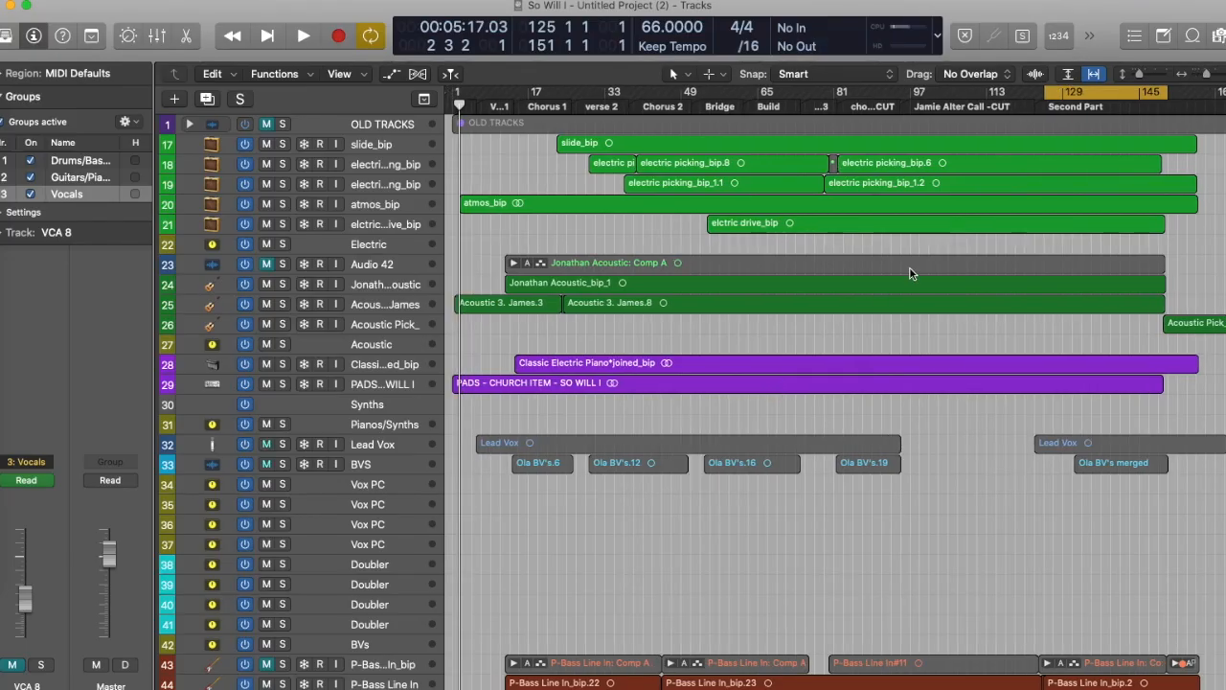
pyautogui.press('2')
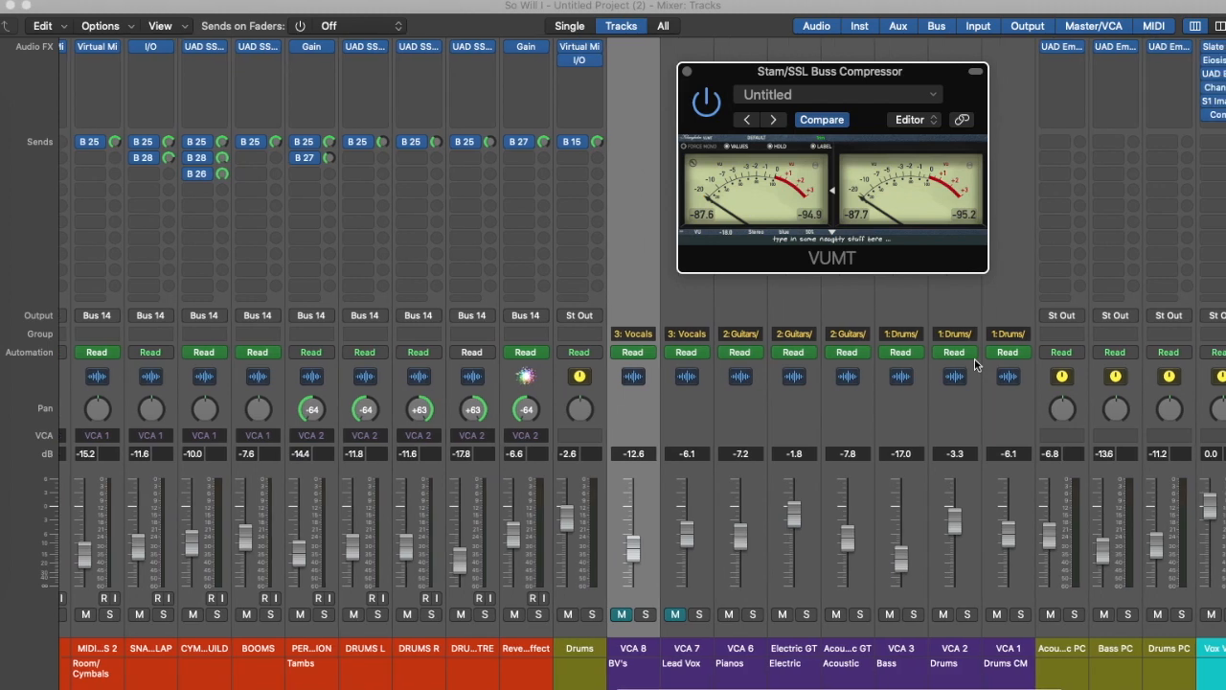
pyautogui.hscroll(-2, 976, 365)
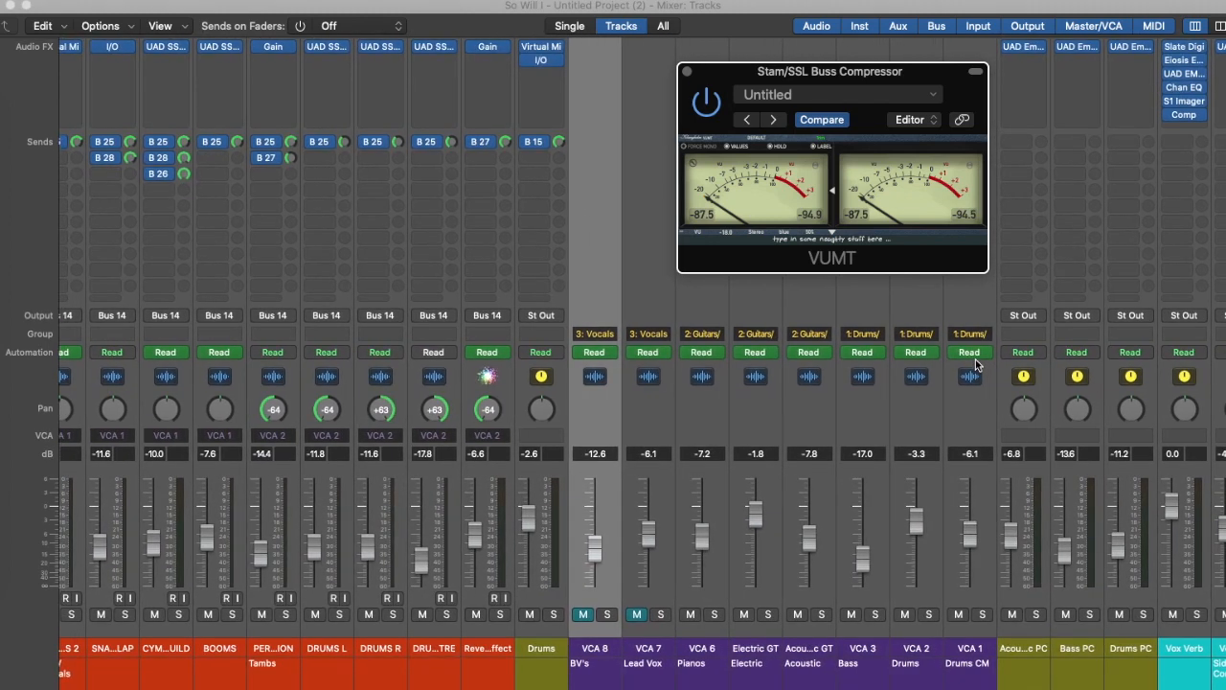
pyautogui.press('1')
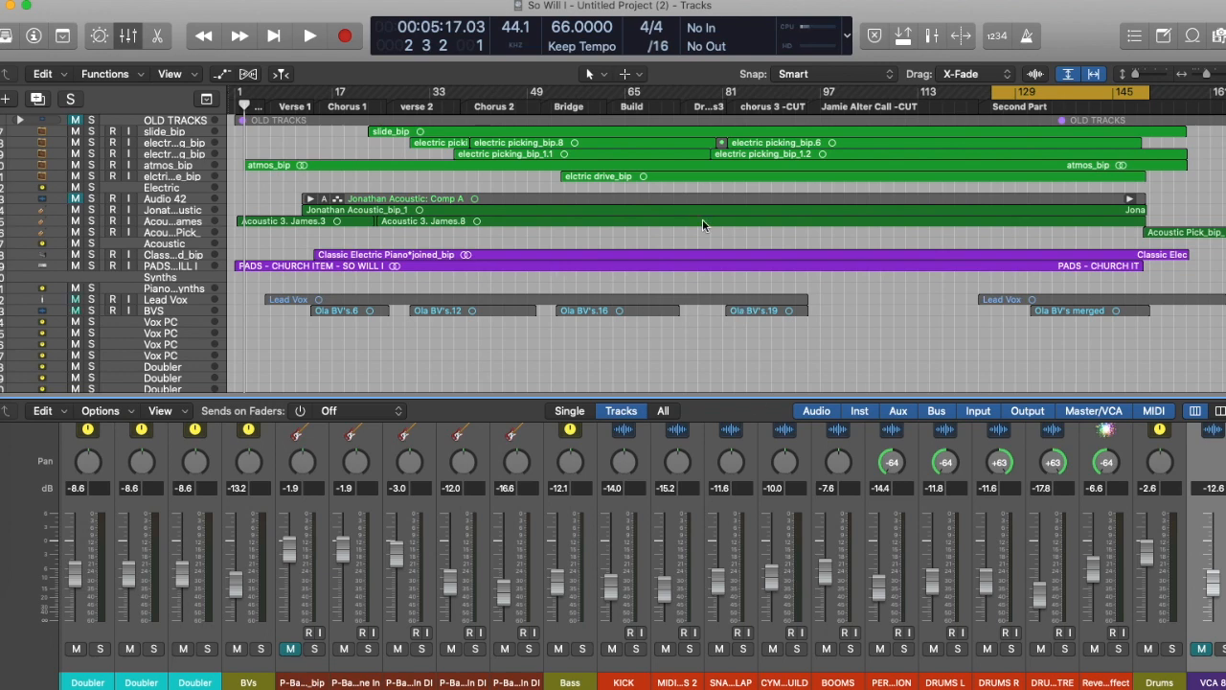
pyautogui.press('2')
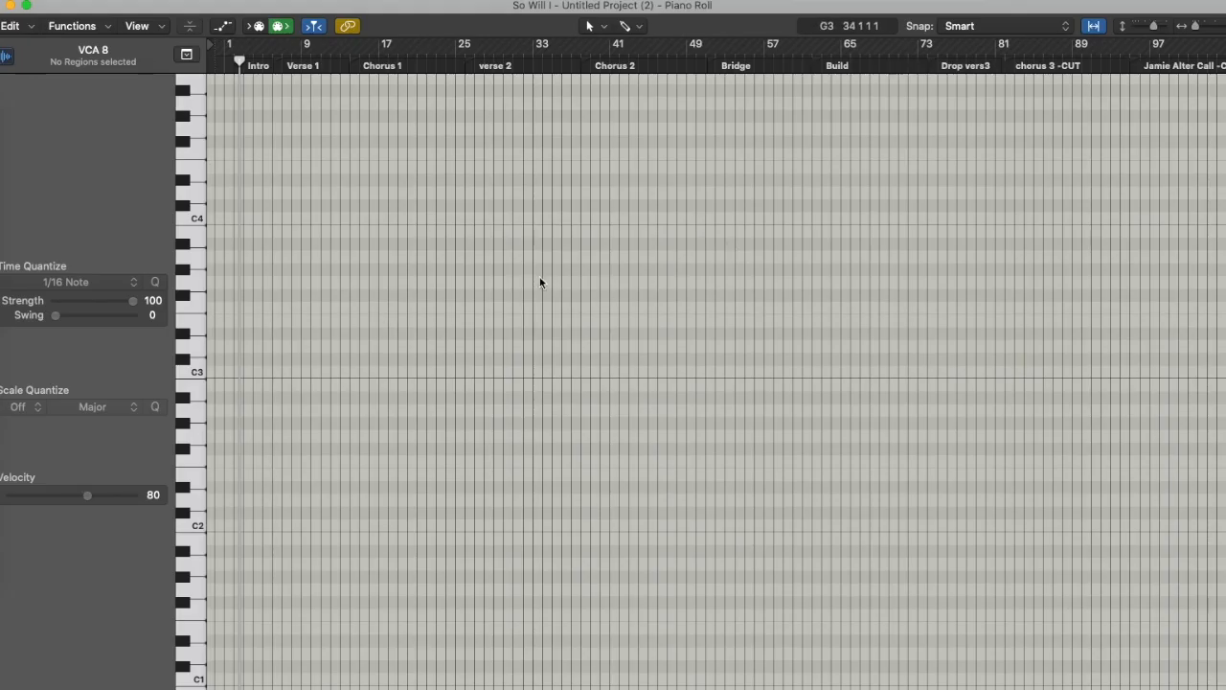
pyautogui.press('1')
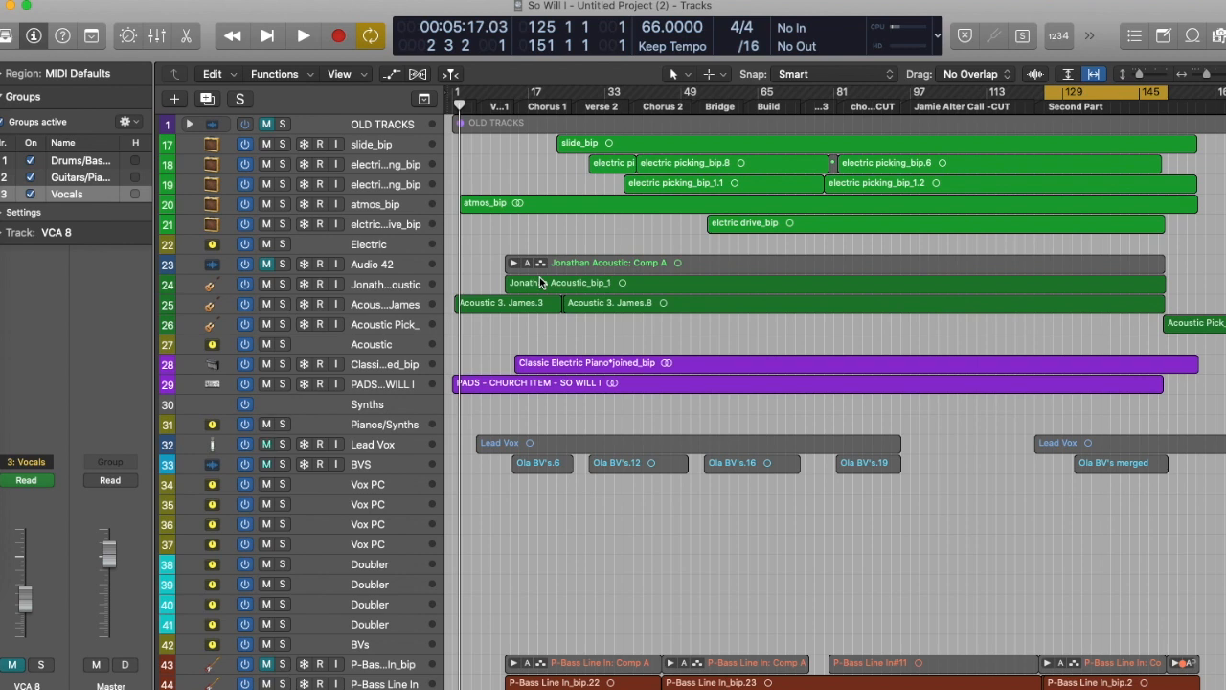
# Step: Start closing the So Will I project, then cancel at the save prompt
pyautogui.click(7, 5)
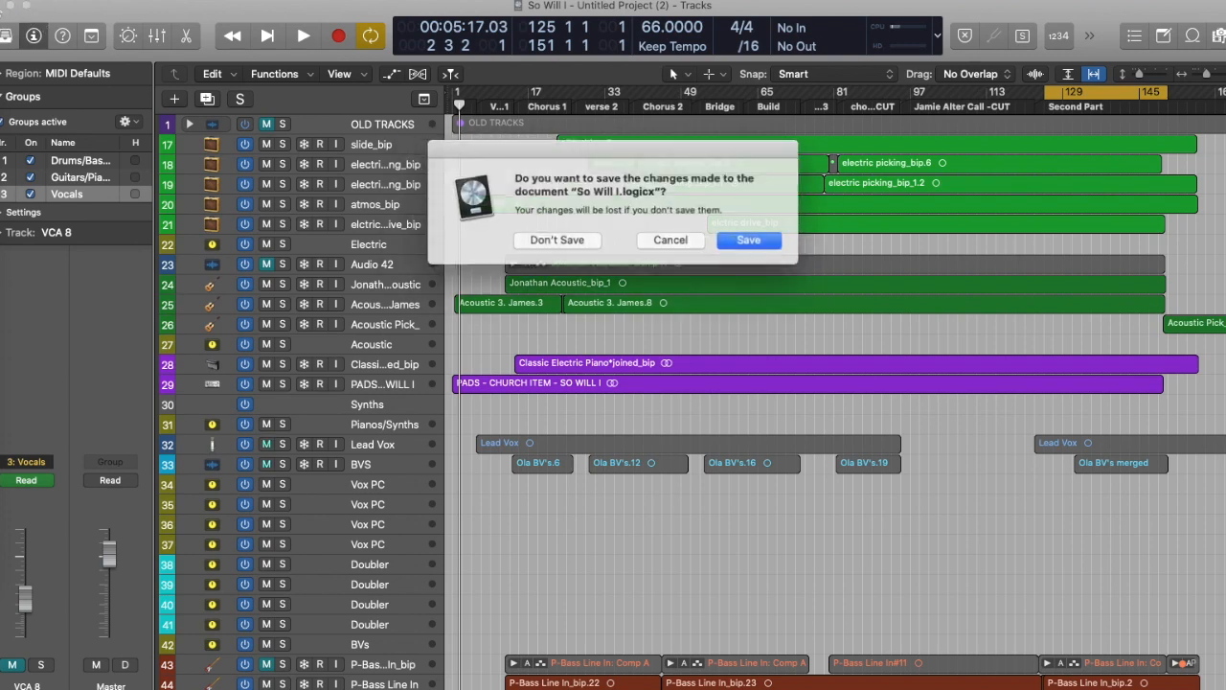
pyautogui.click(676, 240)
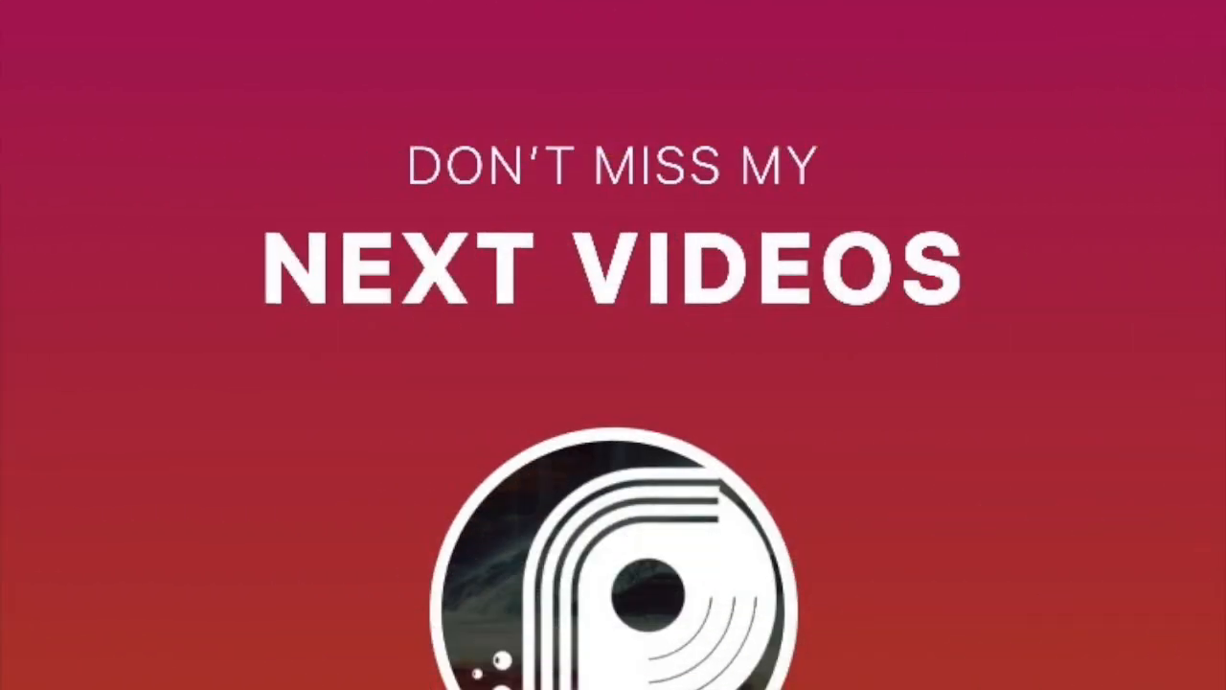